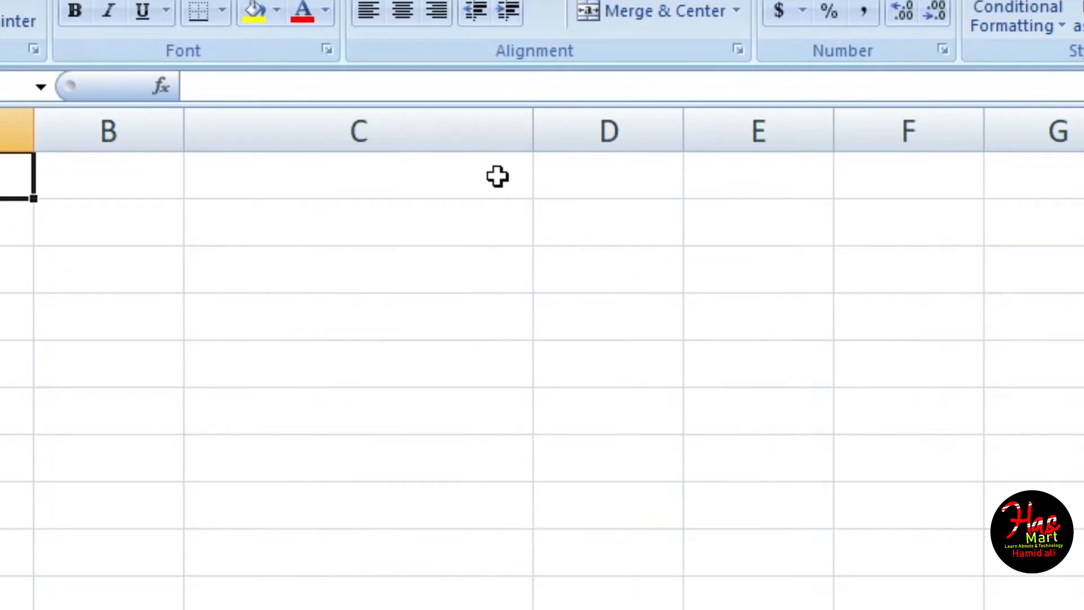
# - Enter the labels Payment, Rate and Month in cells C2 to C4
pyautogui.click(473, 234)
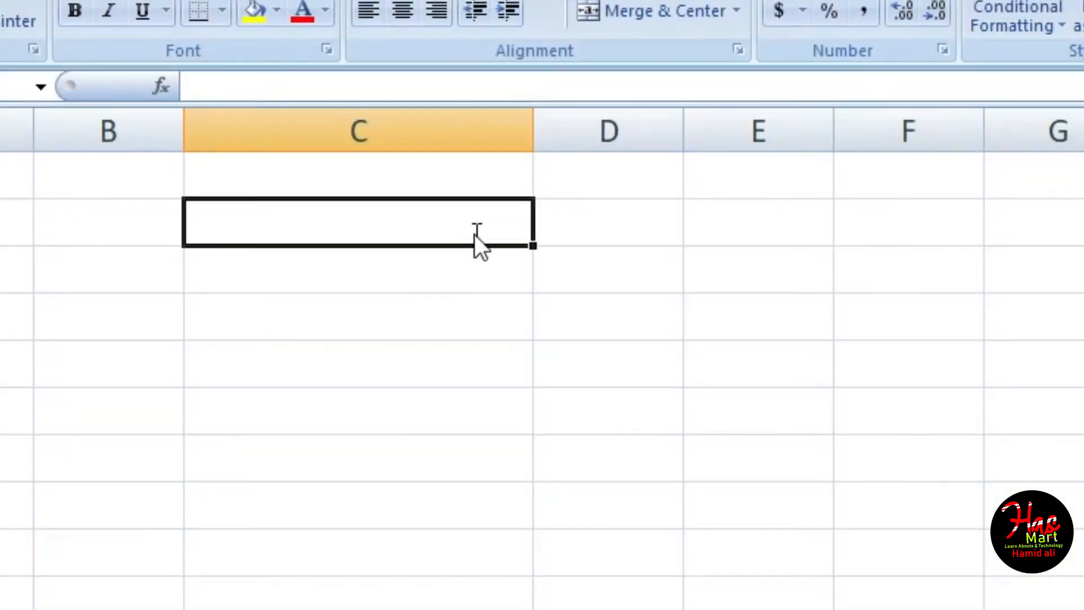
pyautogui.write('Payment')
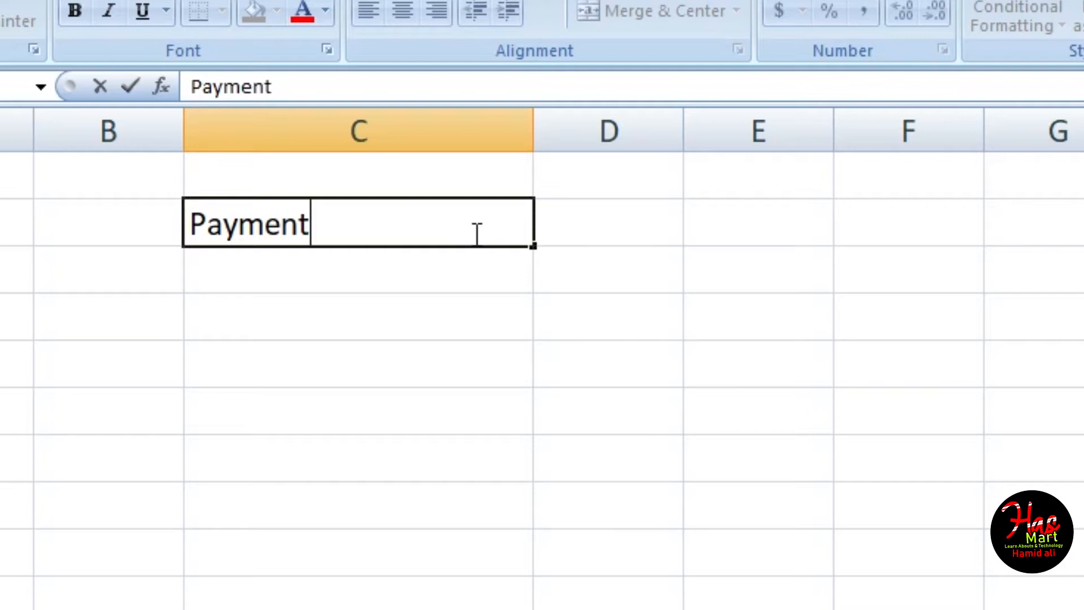
pyautogui.press('Return')
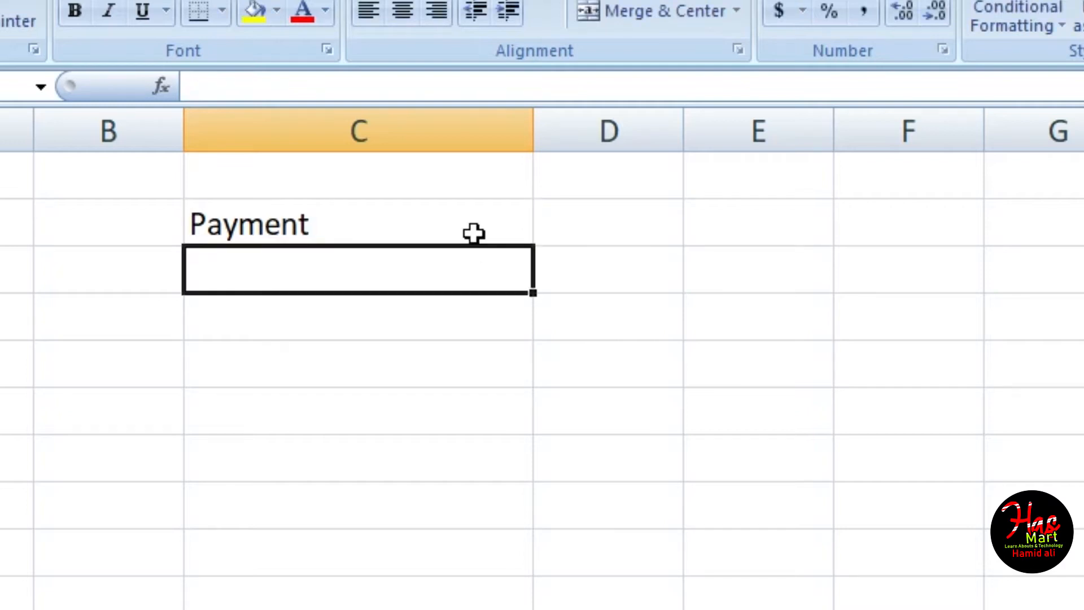
pyautogui.write('Re')
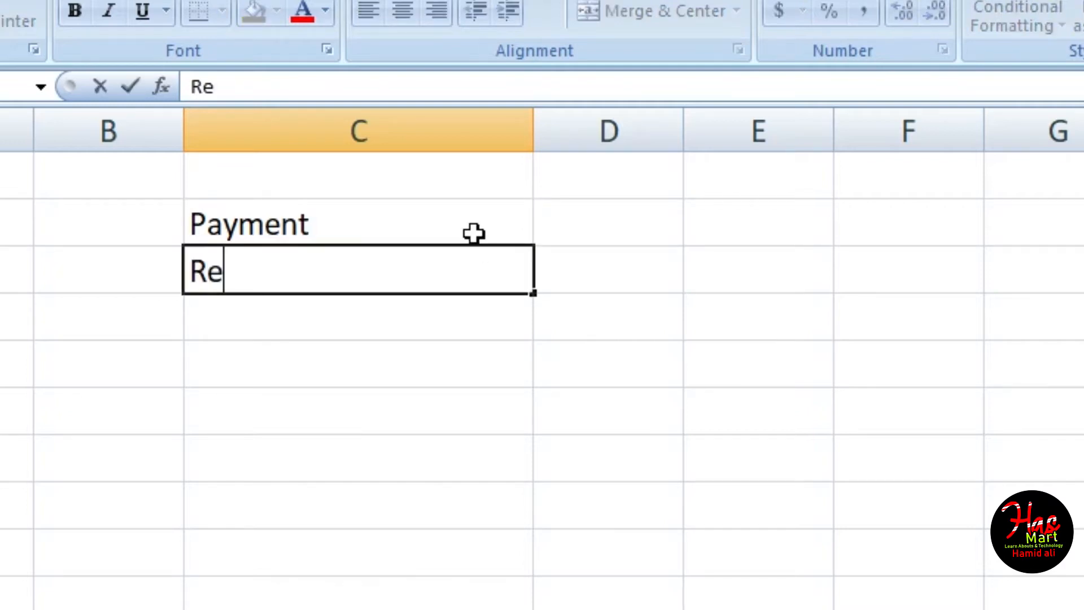
pyautogui.press('BackSpace')
pyautogui.write('ate')
pyautogui.press('Return')
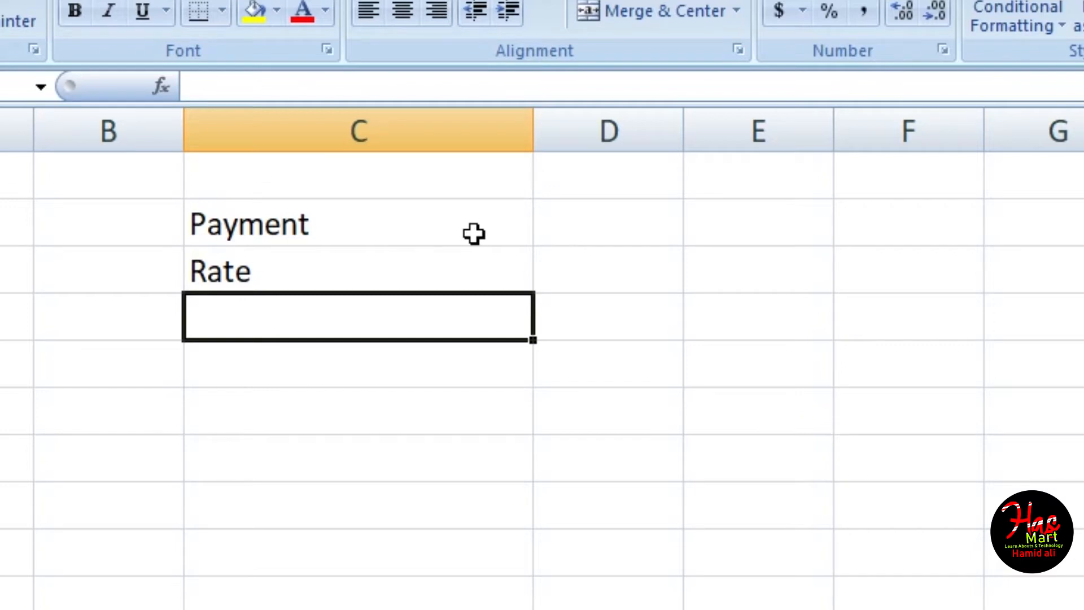
pyautogui.write('Month')
pyautogui.press('Return')
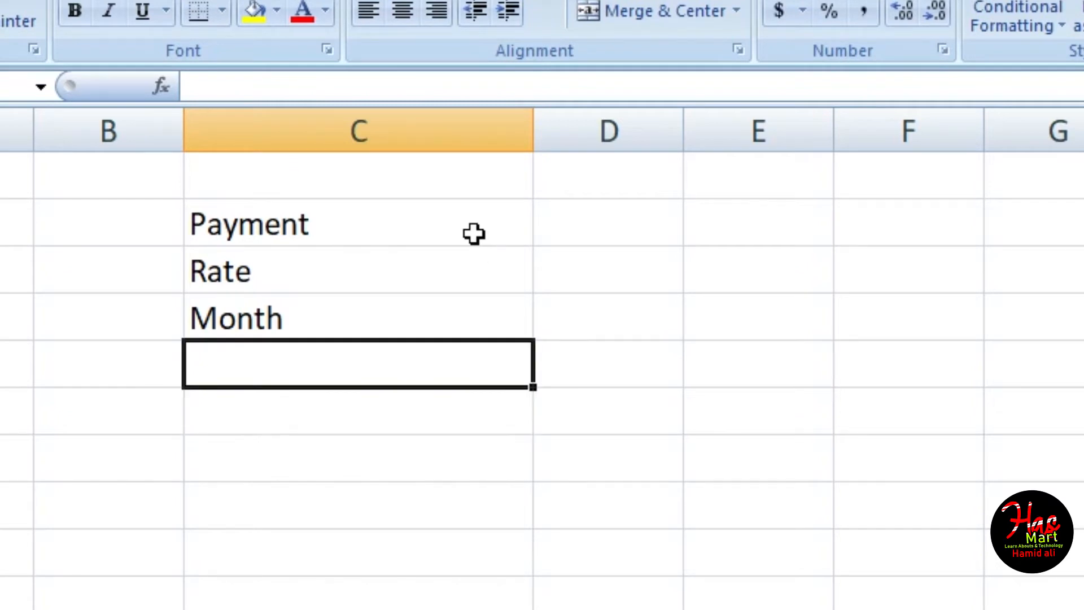
# - Enter the label Previous Value in cell C5 below Month
pyautogui.write('Previ')
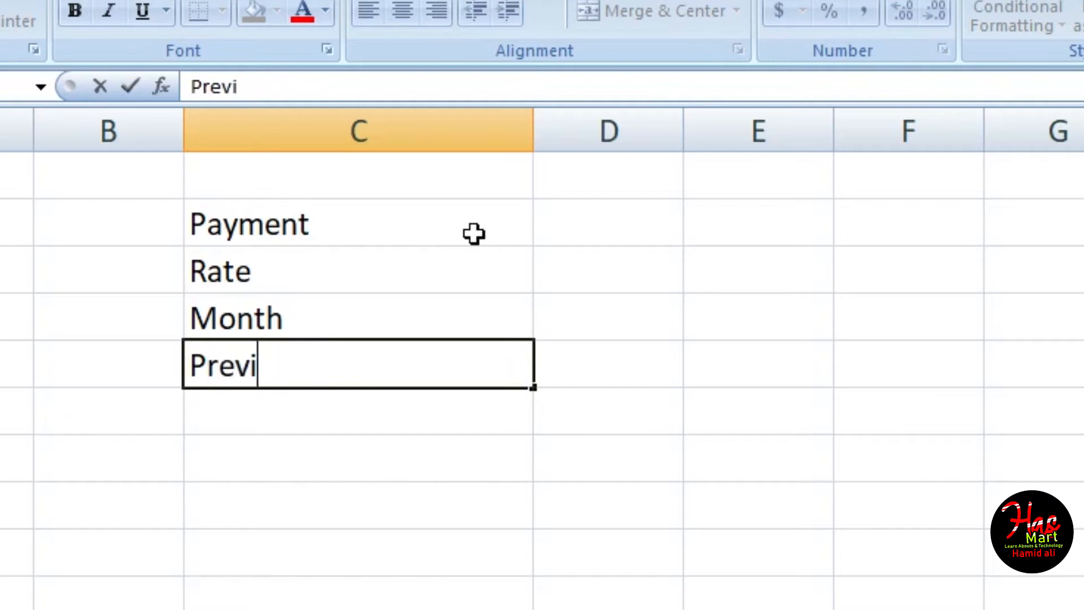
pyautogui.write('ouse')
pyautogui.press('BackSpace')
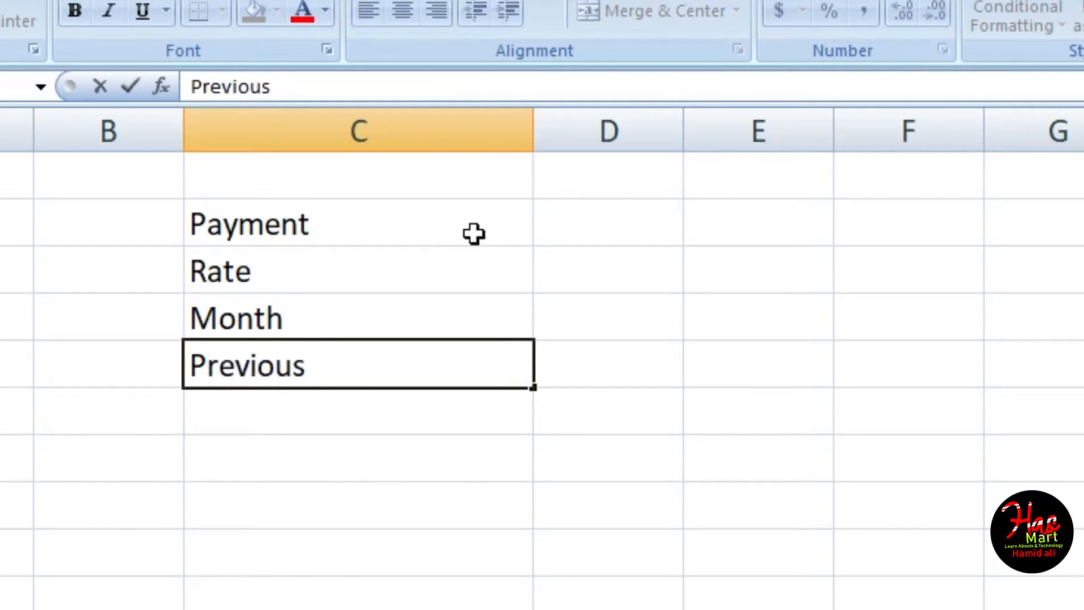
pyautogui.write('ba')
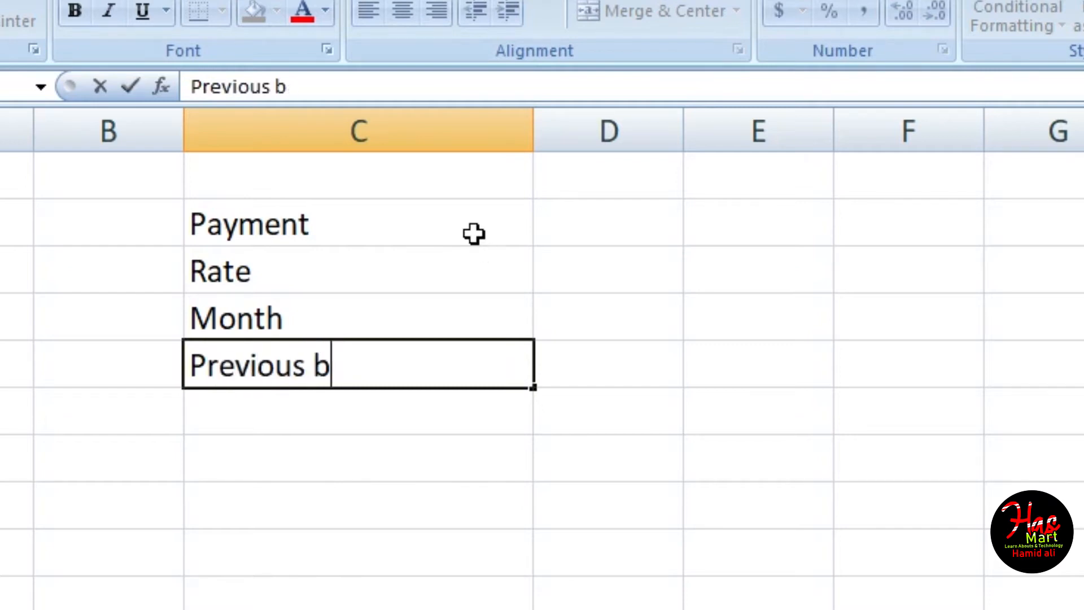
pyautogui.press('BackSpace')
pyautogui.press('BackSpace')
pyautogui.write('Val')
pyautogui.write('e')
pyautogui.press('BackSpace')
pyautogui.write('ui')
pyautogui.press('BackSpace')
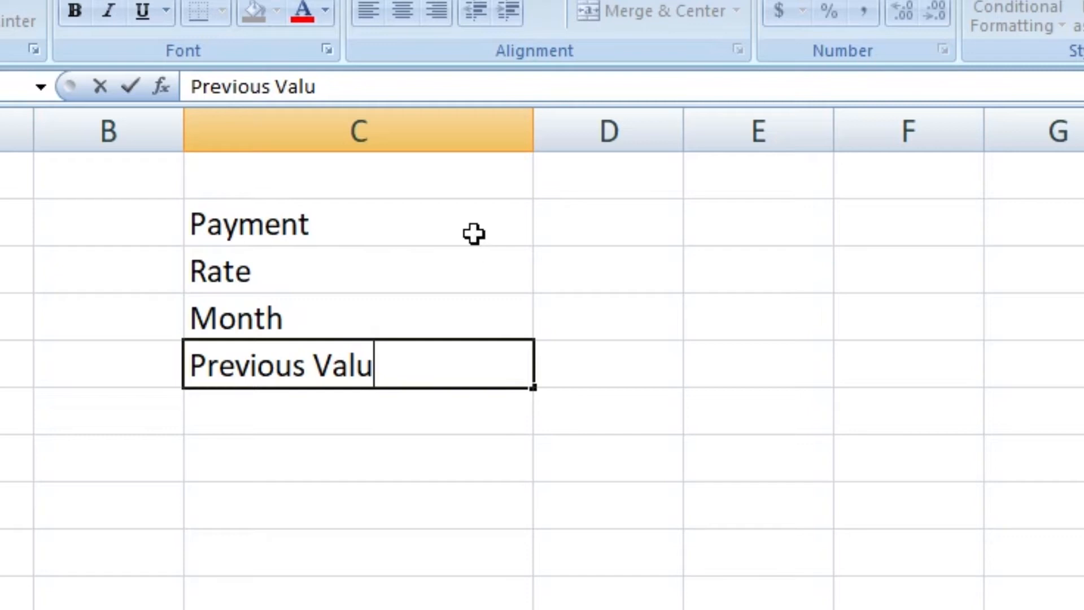
pyautogui.write('e')
pyautogui.press('Return')
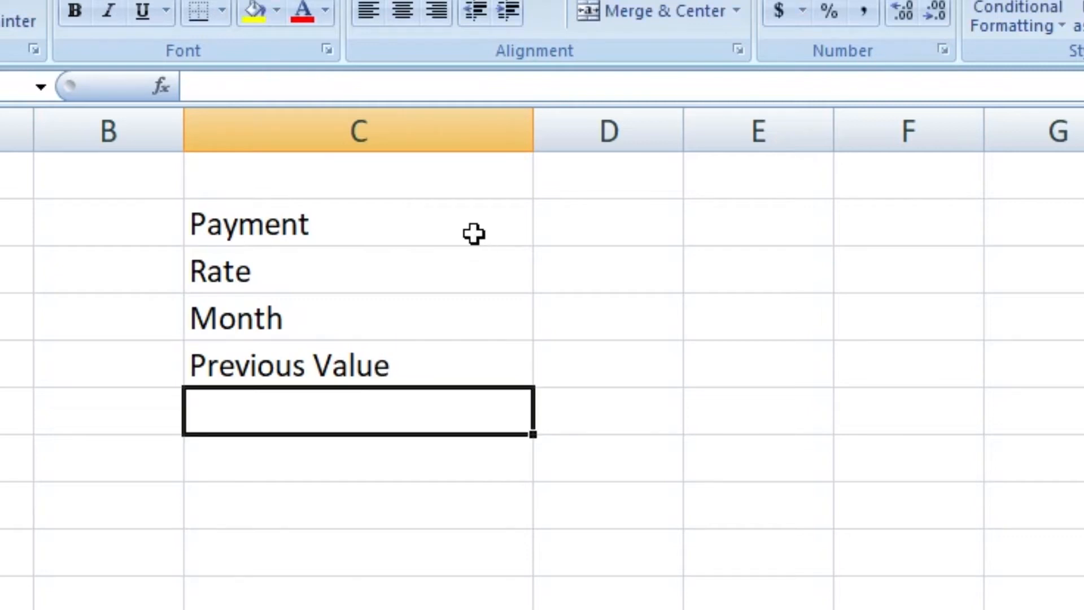
# - Enter the label type in cell C6 and Total in cell C8, leaving row 7 empty
pyautogui.press('Return')
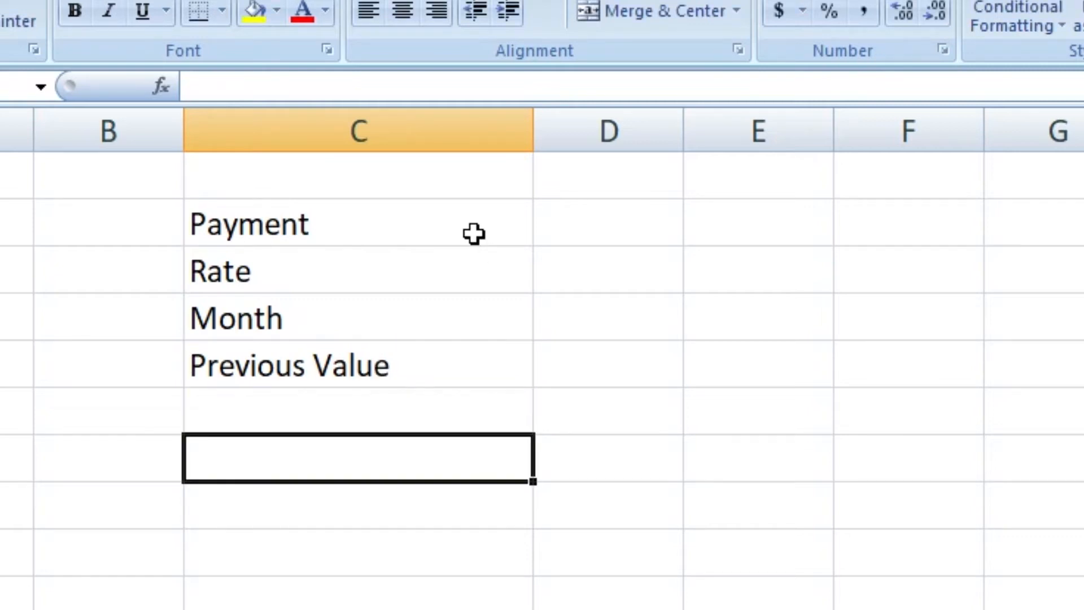
pyautogui.press('Up')
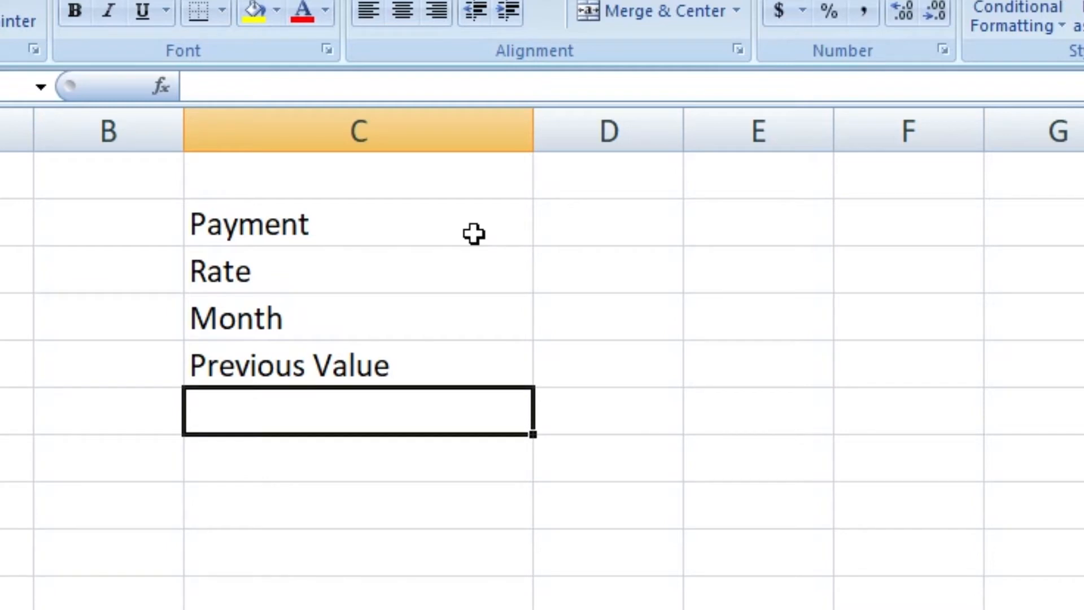
pyautogui.write('type')
pyautogui.press('Return')
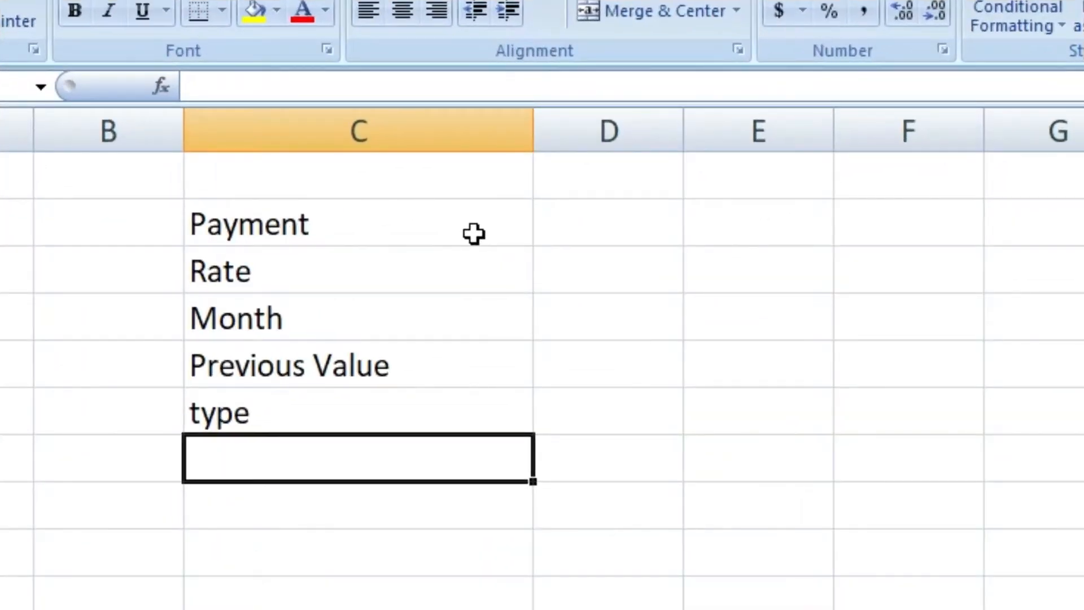
pyautogui.press('Return')
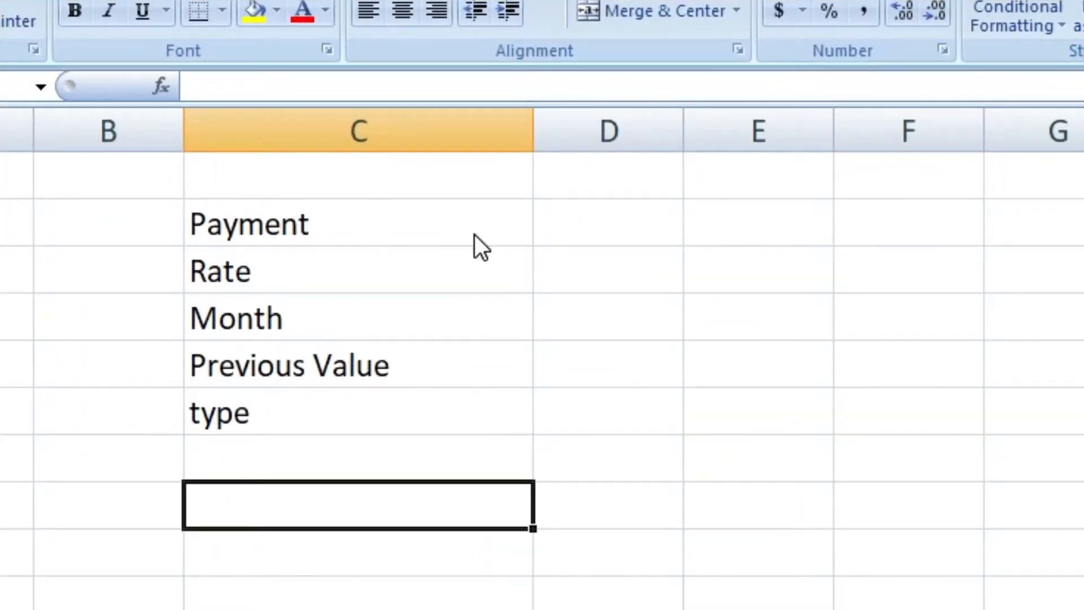
pyautogui.write('Totaly')
pyautogui.press('BackSpace')
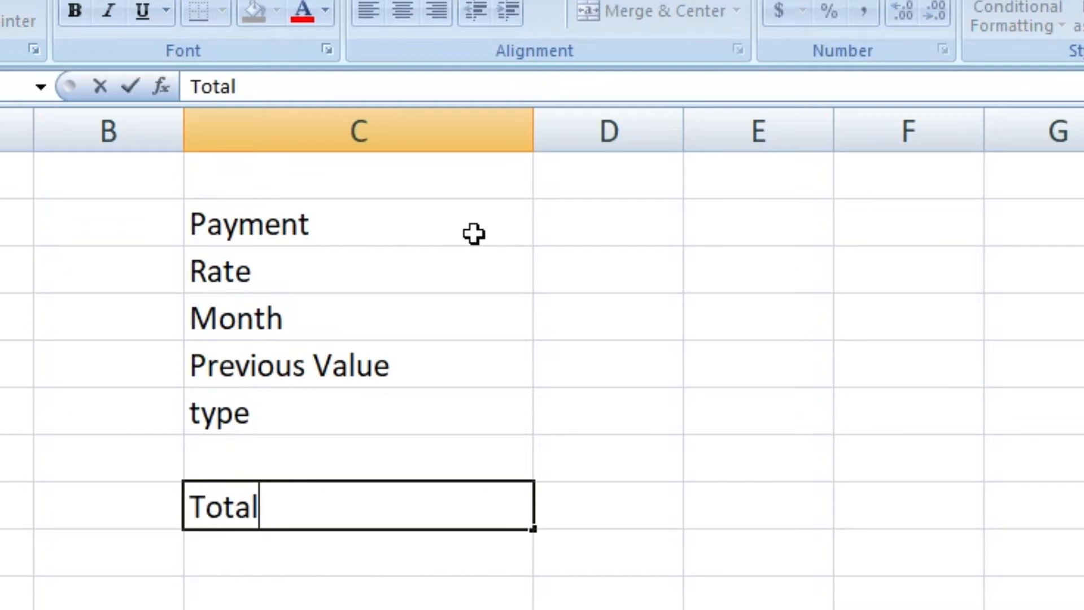
pyautogui.press('Return')
# - Apply all borders to C2:D6, covering the labels from Payment to type and the cells beside them
pyautogui.press('Up')
pyautogui.press('Up')
pyautogui.press('Up')
pyautogui.press('Up')
pyautogui.press('Up')
pyautogui.press('Up')
pyautogui.press('Up')
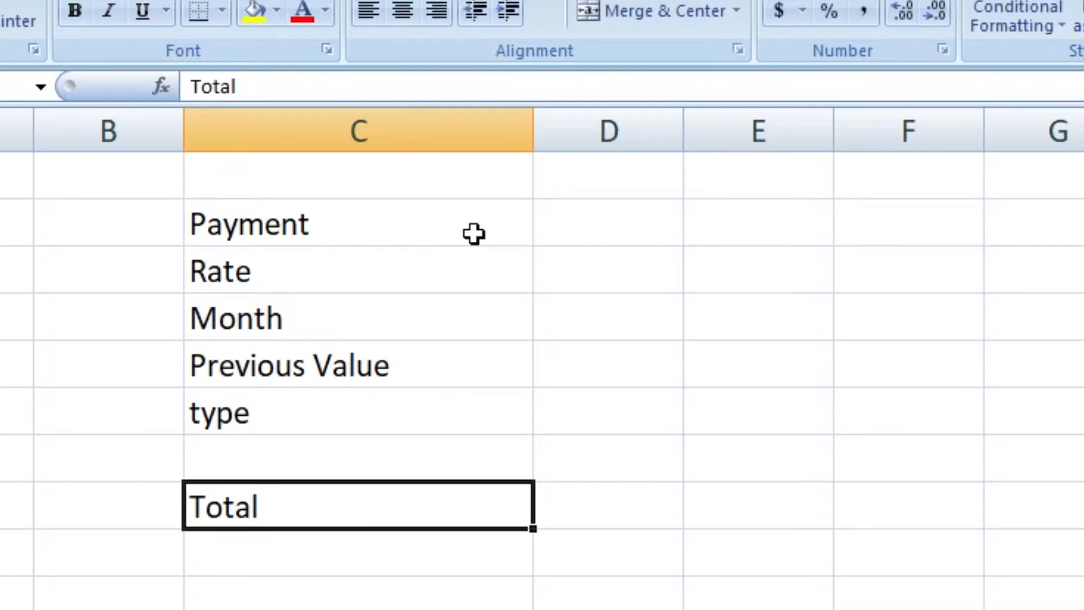
pyautogui.moveTo(474, 232); pyautogui.dragTo(618, 404)
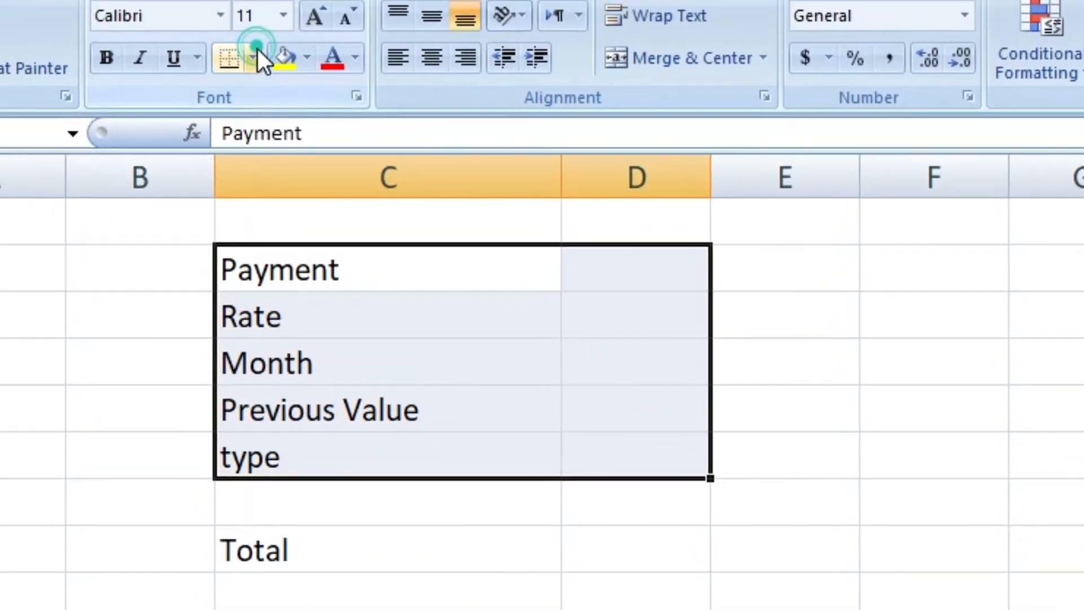
pyautogui.click(244, 43)
pyautogui.click(292, 276)
# - Fill the label cells C2:C6 with the dark tan theme colour
pyautogui.moveTo(479, 266); pyautogui.dragTo(450, 471)
pyautogui.click(306, 57)
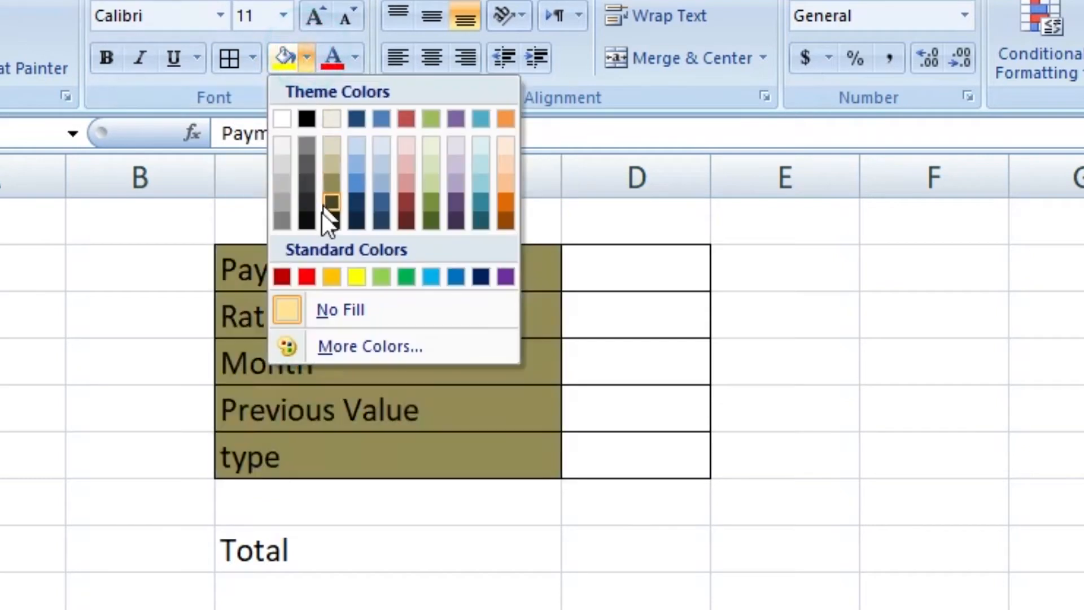
pyautogui.click(334, 186)
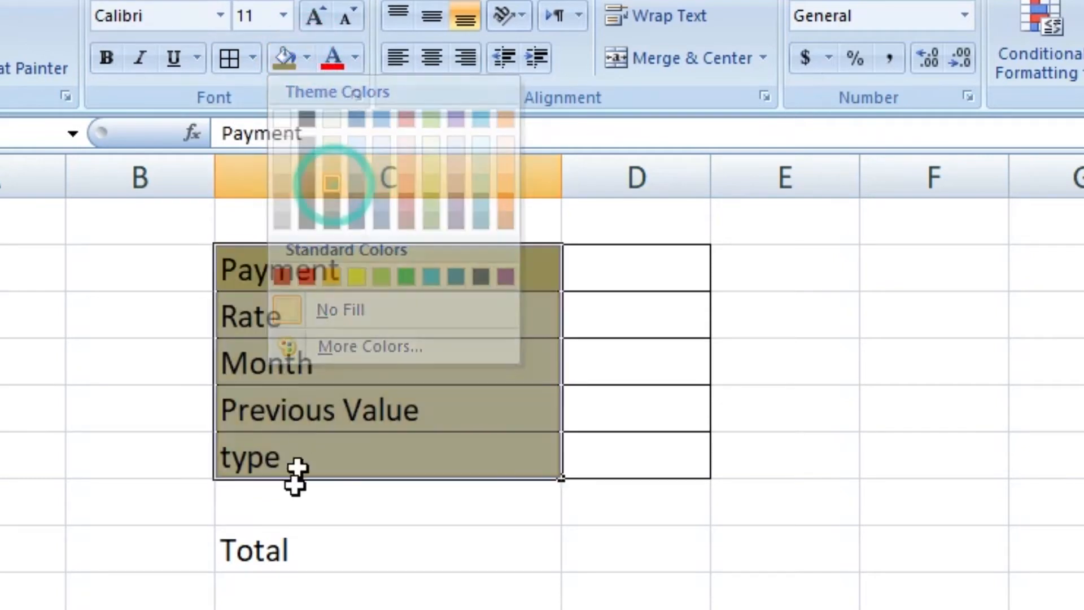
# - Copy the formatting of the type row C6:D6 to row 7 and on to the Total row C8:D8
pyautogui.click(293, 540)
pyautogui.moveTo(343, 460); pyautogui.dragTo(582, 460)
pyautogui.click(34, 73)
pyautogui.click(380, 521)
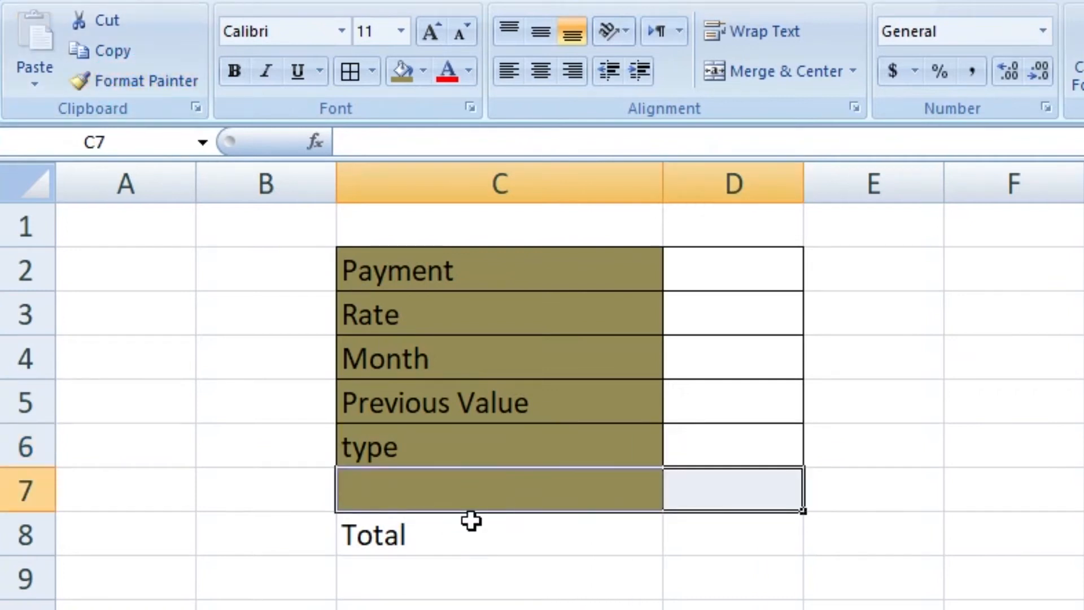
pyautogui.hotkey('ctrl', 'c')
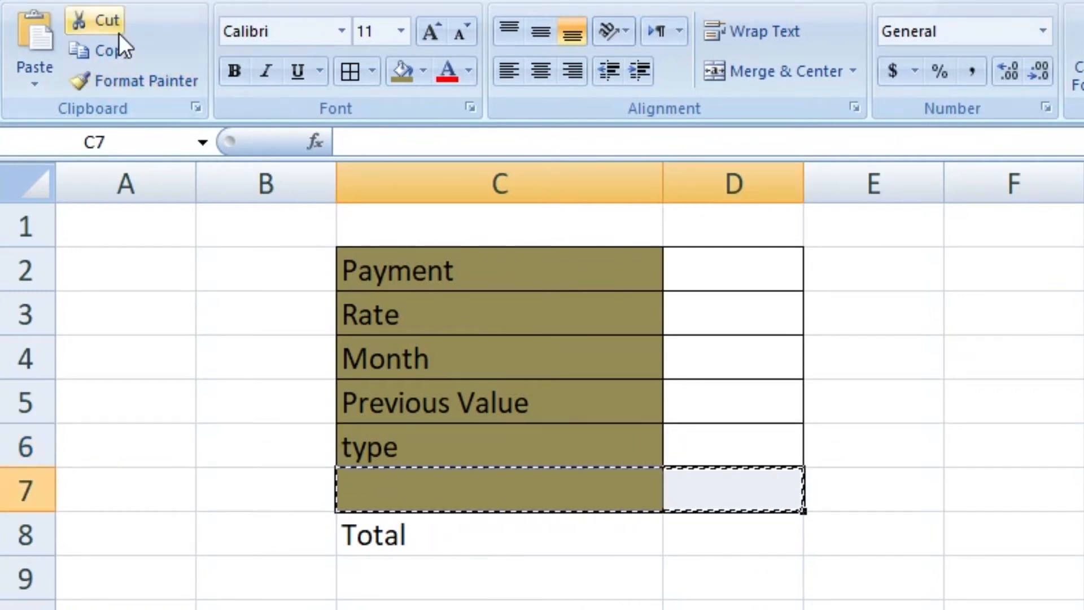
pyautogui.click(121, 82)
pyautogui.click(380, 538)
# - Give the spacer cells C7:D7 a white fill and remove their borders
pyautogui.moveTo(404, 491); pyautogui.dragTo(721, 488)
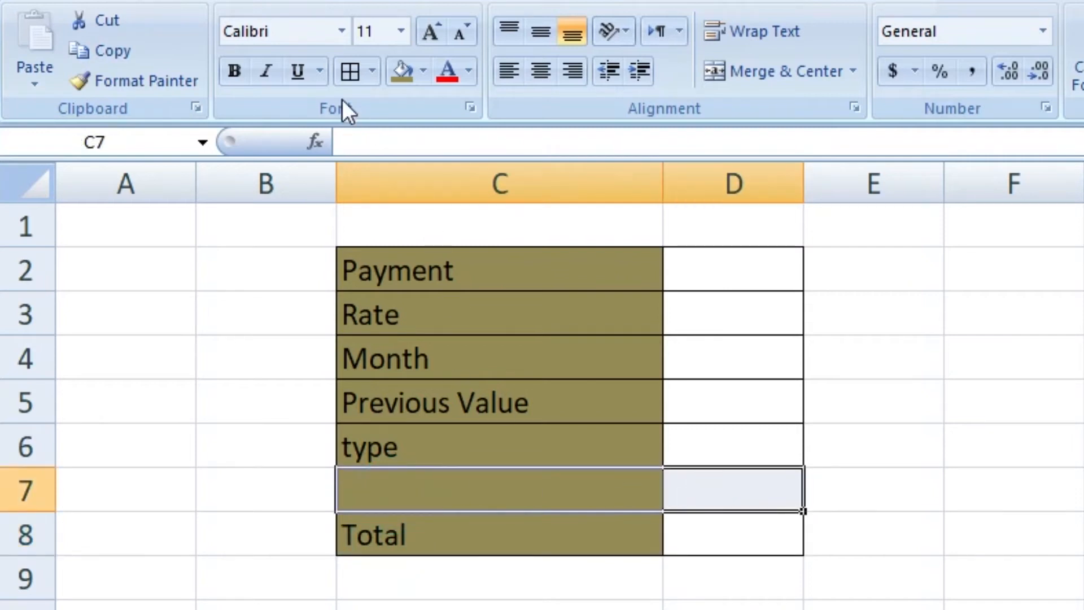
pyautogui.click(422, 71)
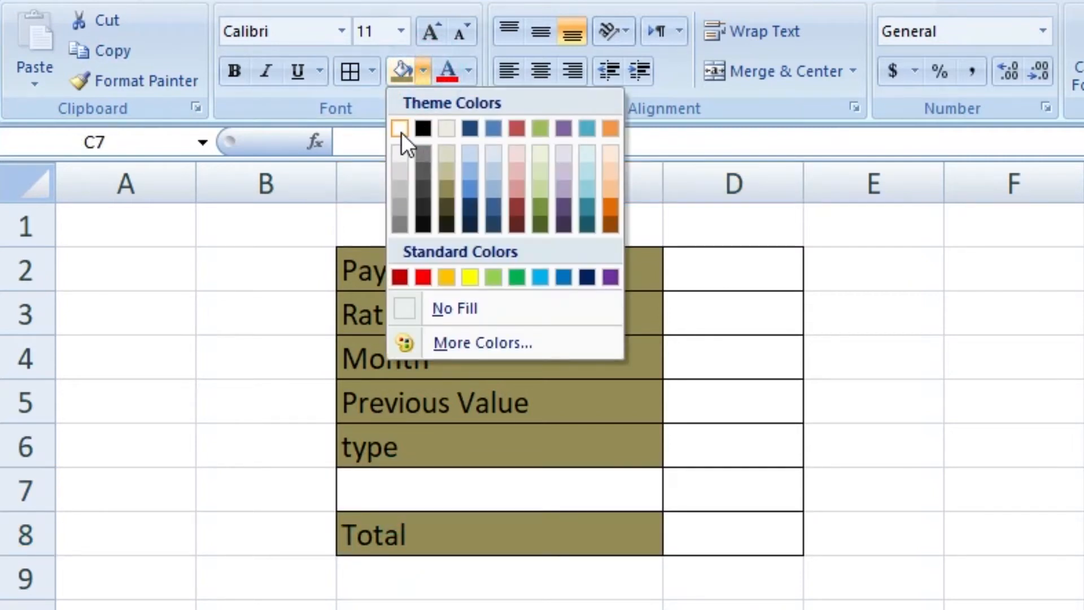
pyautogui.click(402, 134)
pyautogui.click(372, 71)
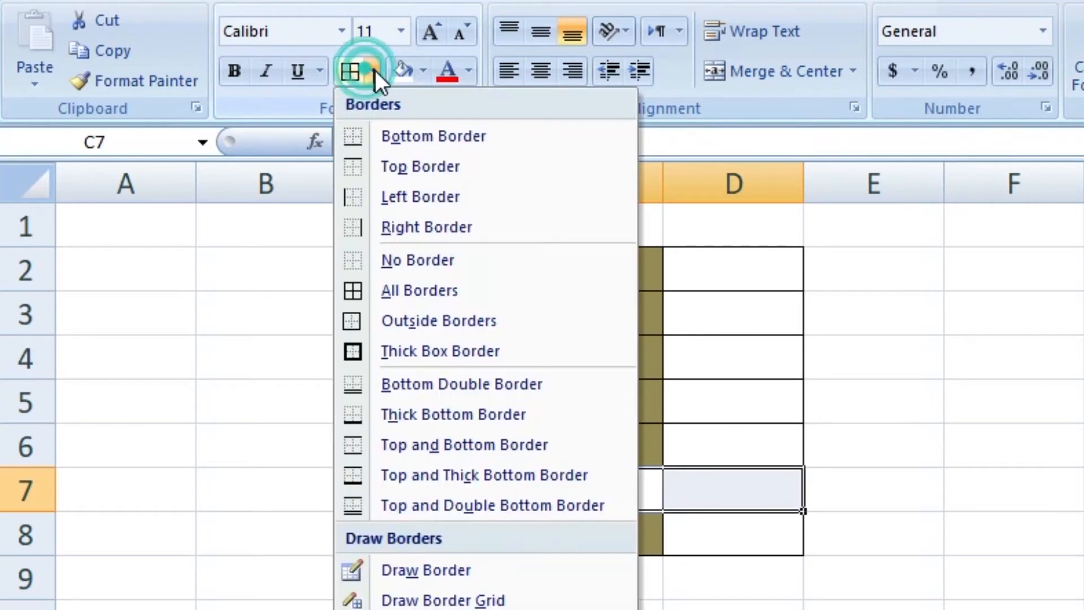
pyautogui.click(395, 259)
pyautogui.click(971, 455)
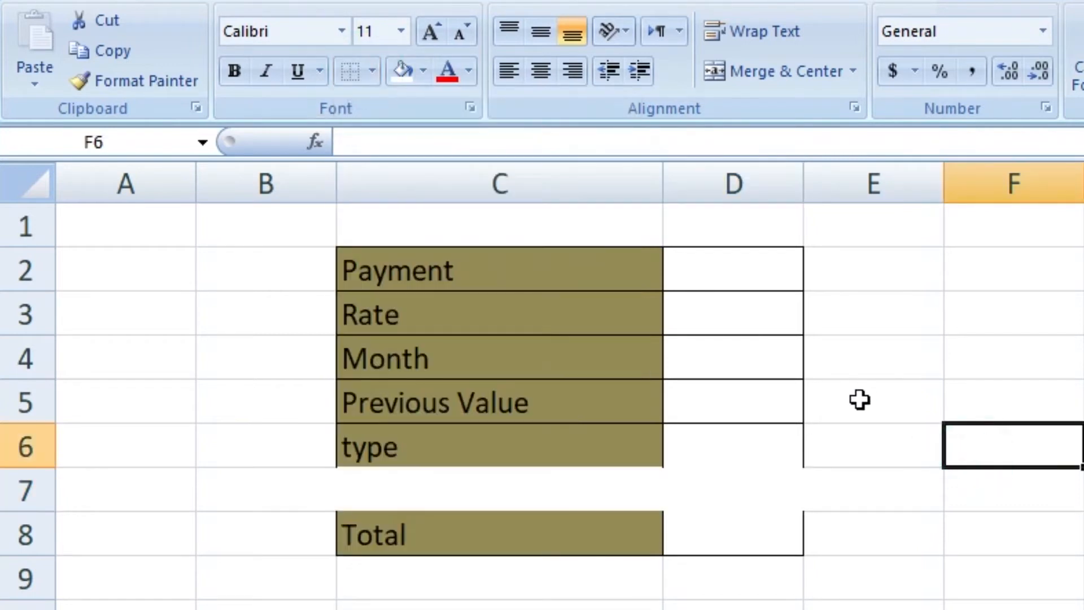
# - Reapply all borders to the Previous Value and type rows, C5:D6, and to the Total row, C8:D8
pyautogui.moveTo(714, 441); pyautogui.dragTo(706, 402)
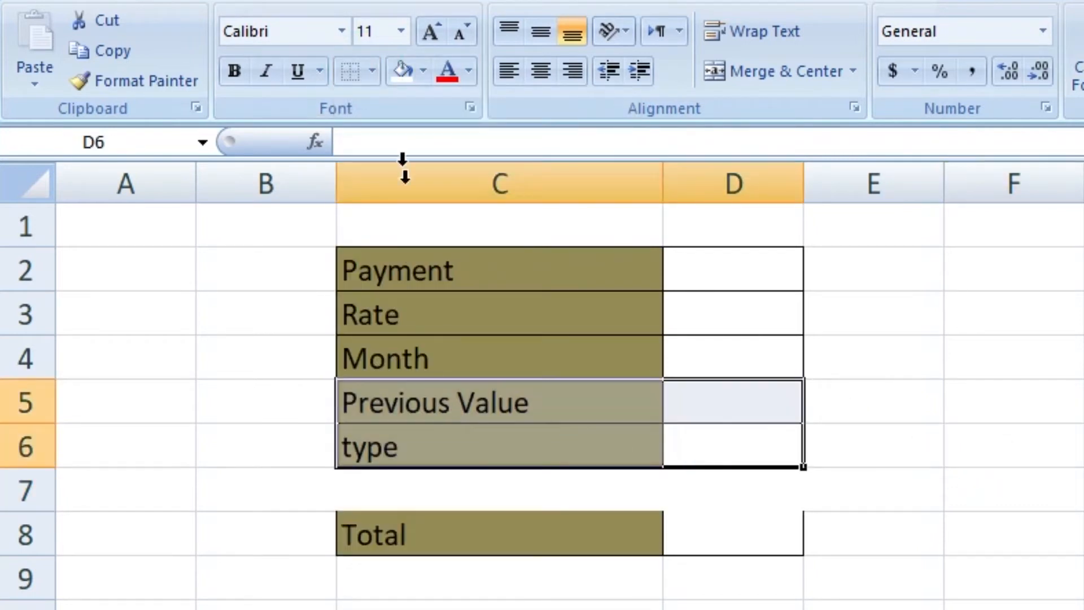
pyautogui.click(372, 71)
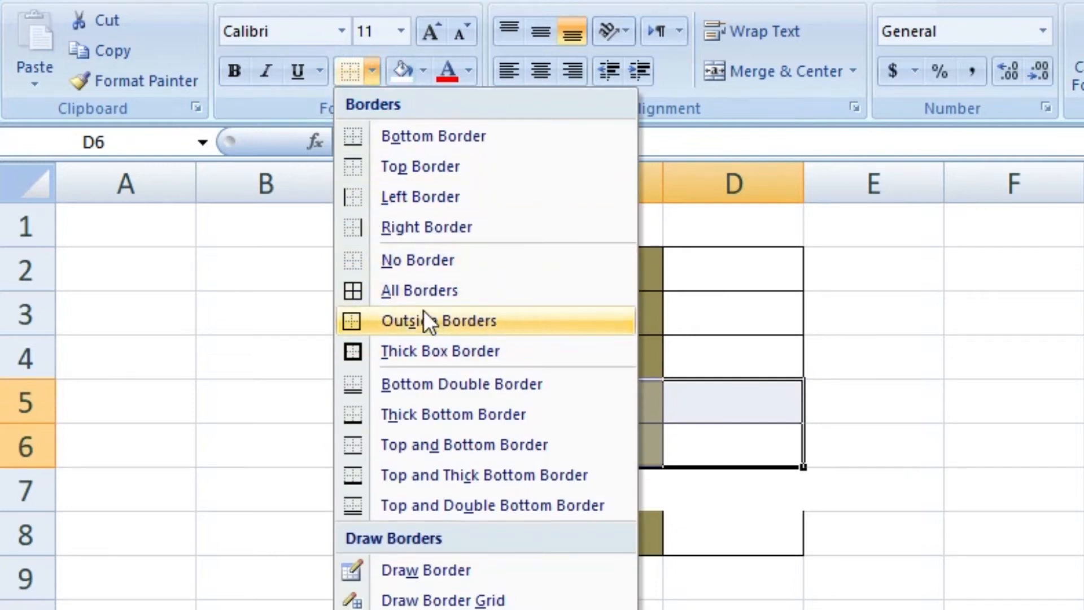
pyautogui.click(361, 290)
pyautogui.moveTo(726, 549); pyautogui.dragTo(571, 544)
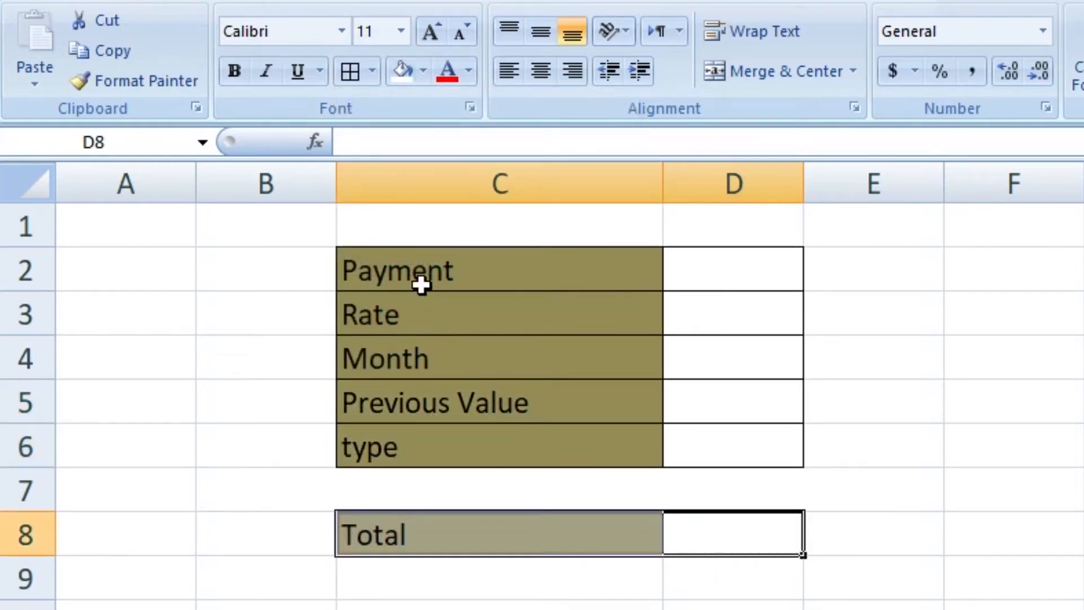
pyautogui.click(350, 71)
# - Widen column D and enter 15000 as the Payment value in D2
pyautogui.moveTo(803, 183); pyautogui.dragTo(905, 180)
pyautogui.click(834, 273)
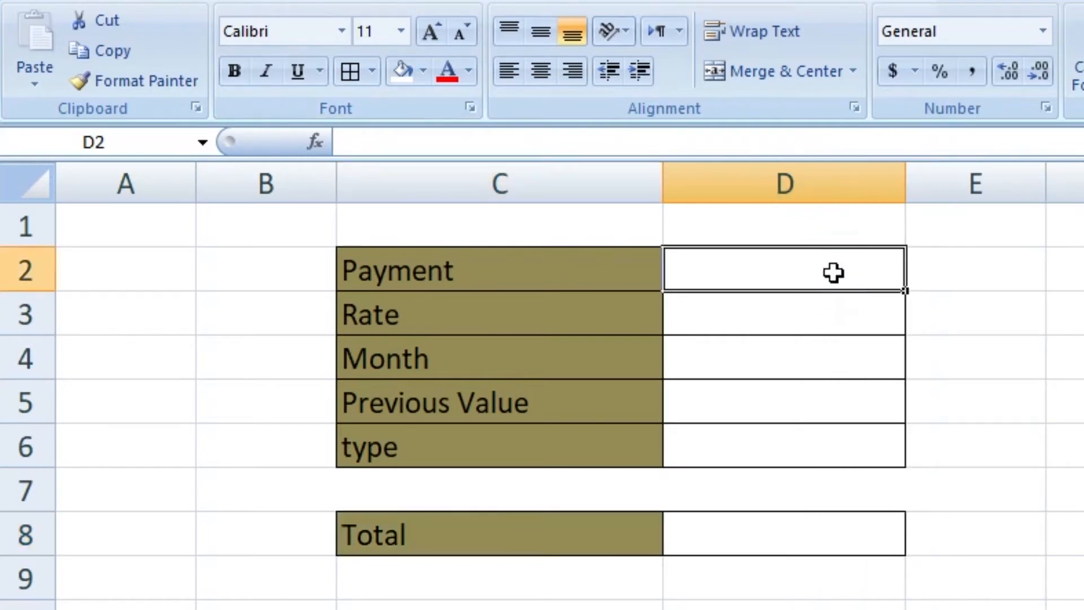
pyautogui.write('15000')
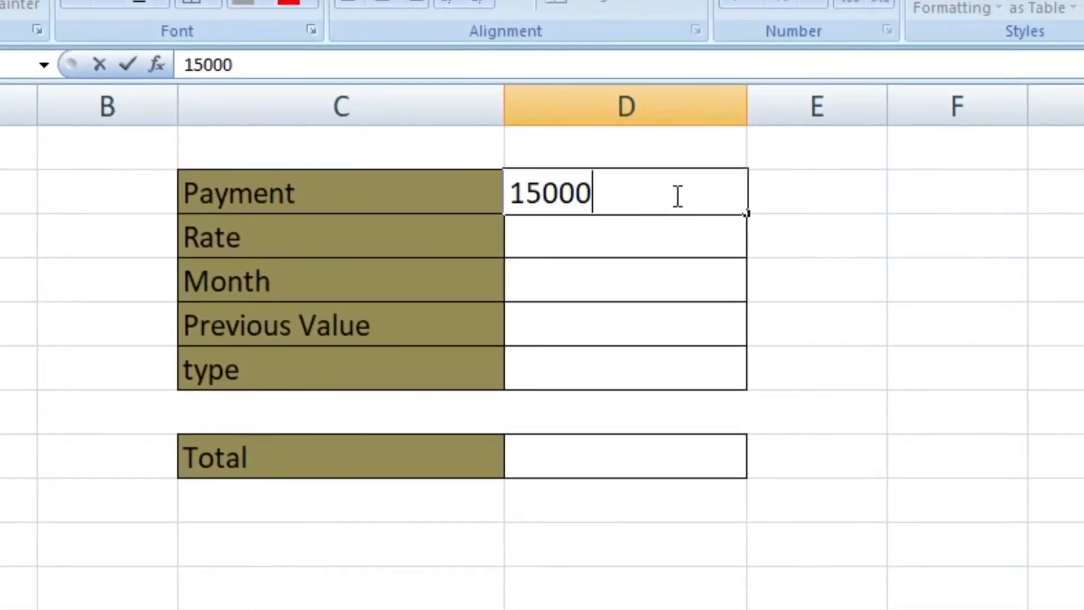
pyautogui.press('Return')
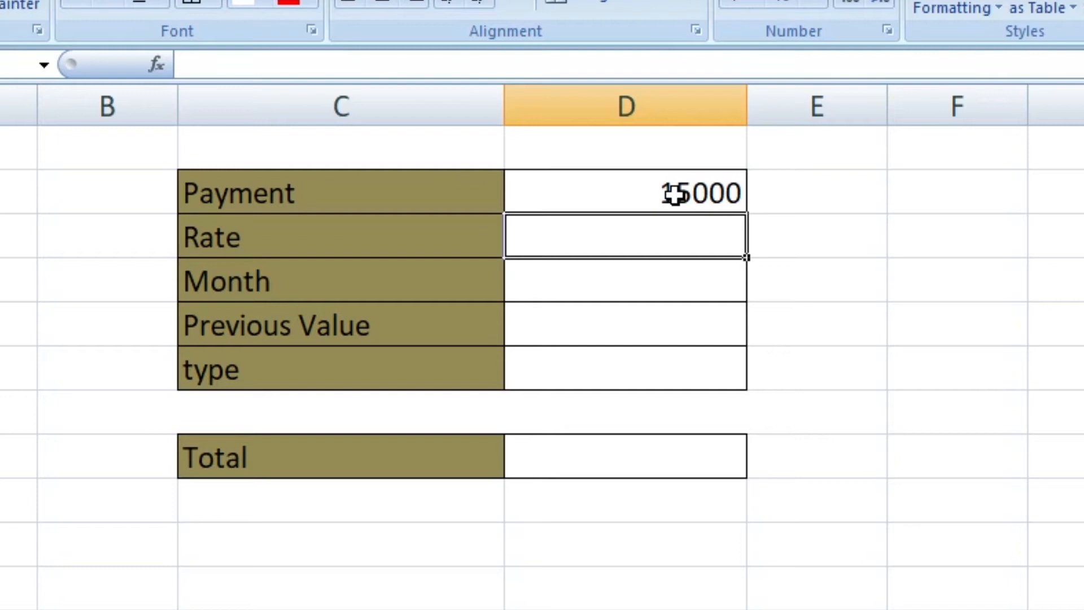
# - Enter 3% as the Rate value in D3, correcting the stray character in the entry
pyautogui.write('3')
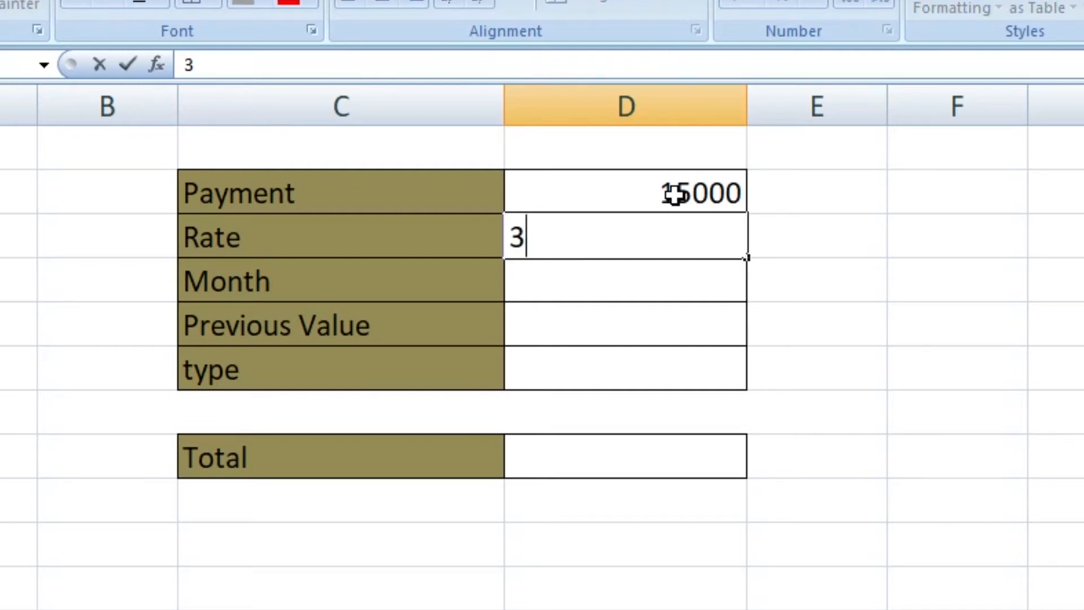
pyautogui.write('%\\')
pyautogui.press('Return')
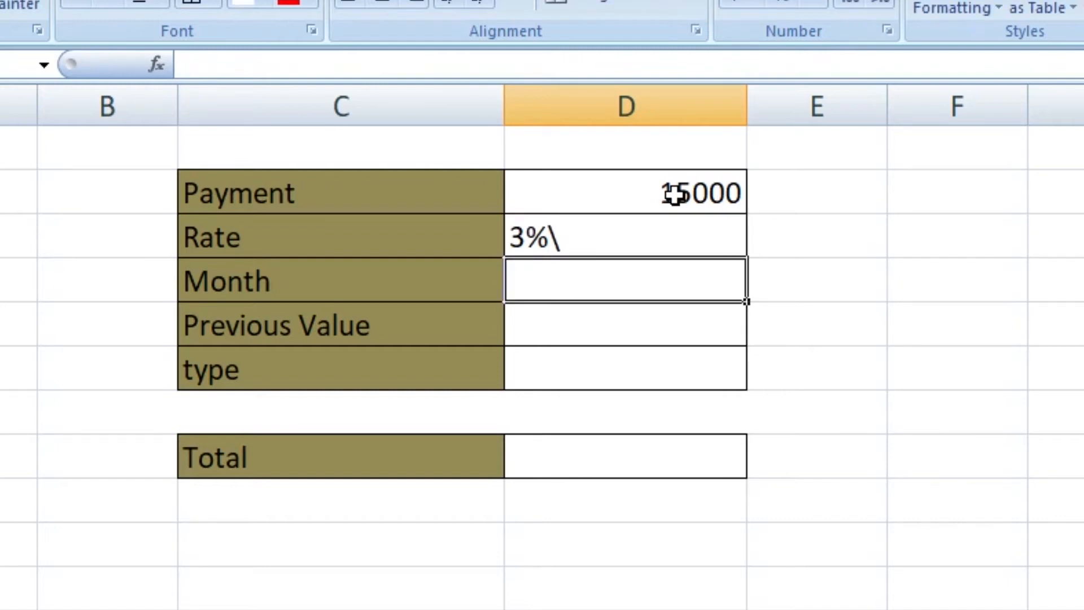
pyautogui.press('Up')
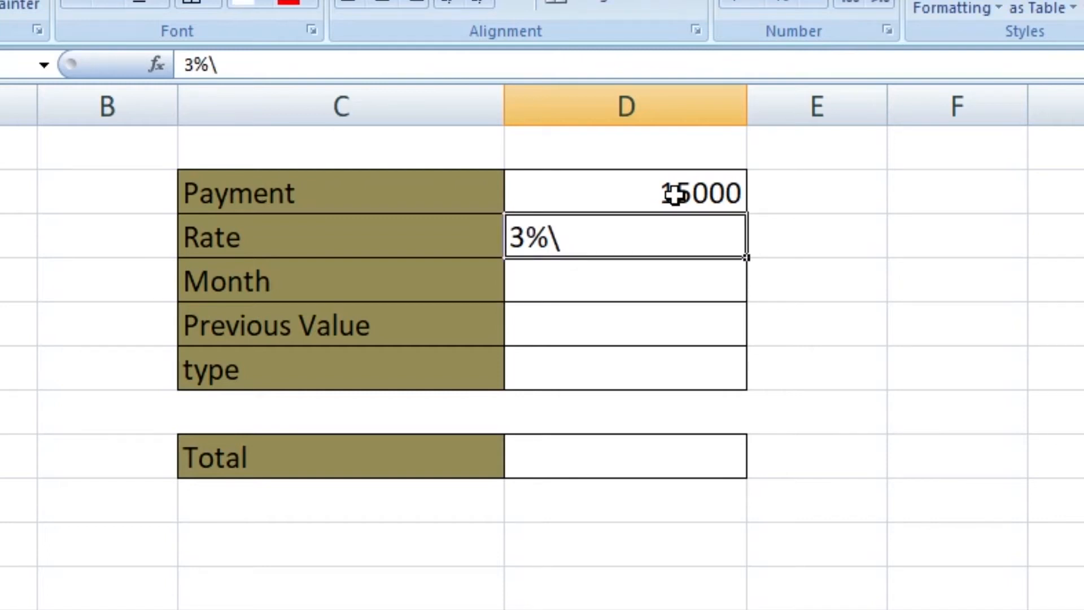
pyautogui.press('F2')
pyautogui.press('BackSpace')
pyautogui.press('Return')
pyautogui.press('Up')
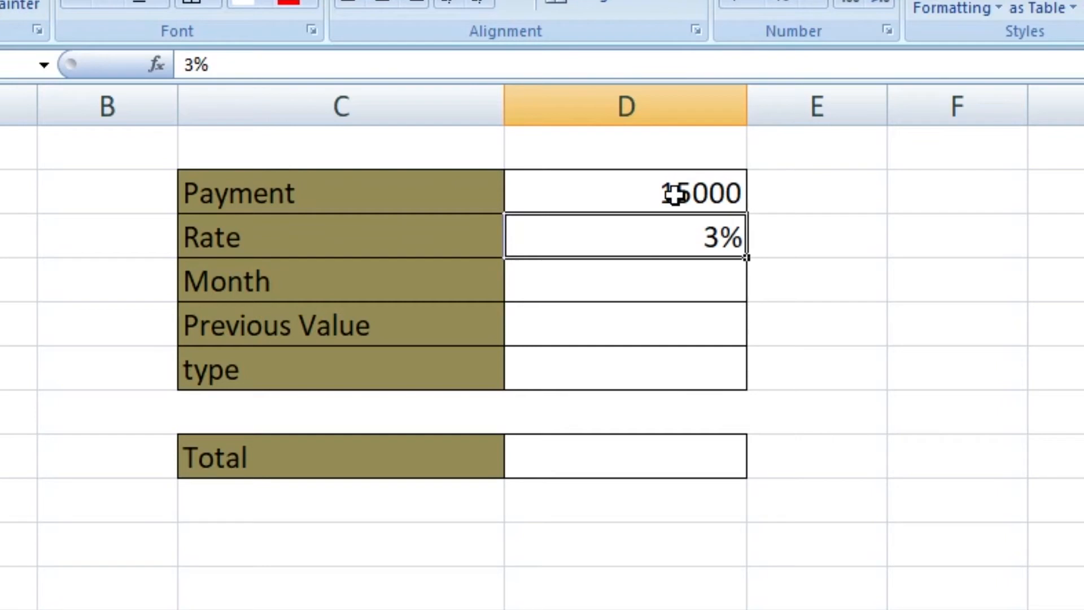
# - Enter 20 as the Month in D4 and 0 for both Previous Value in D5 and type in D6
pyautogui.click(637, 293)
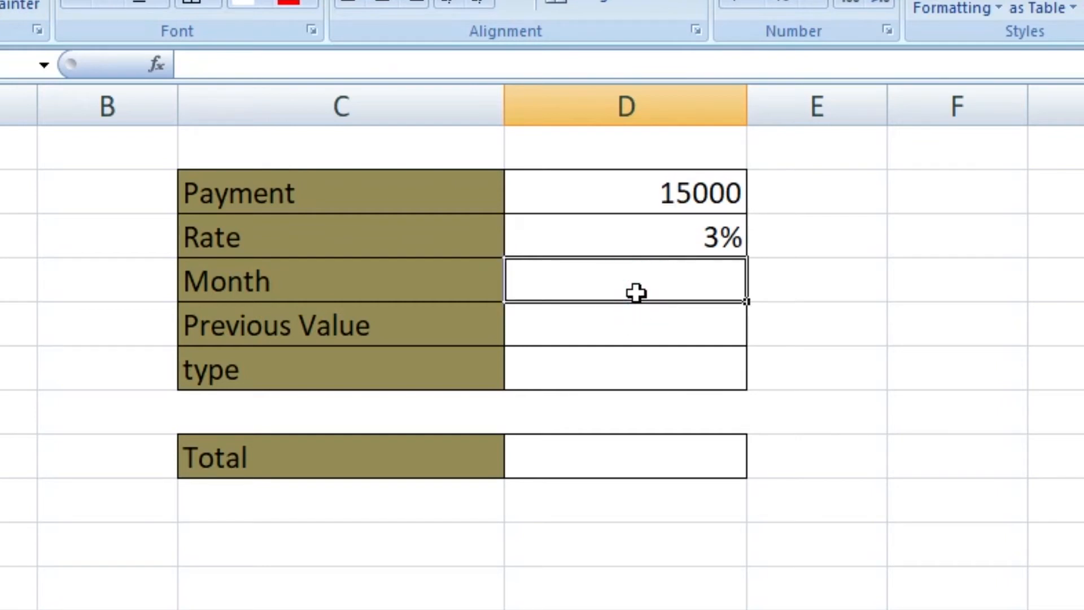
pyautogui.write('20')
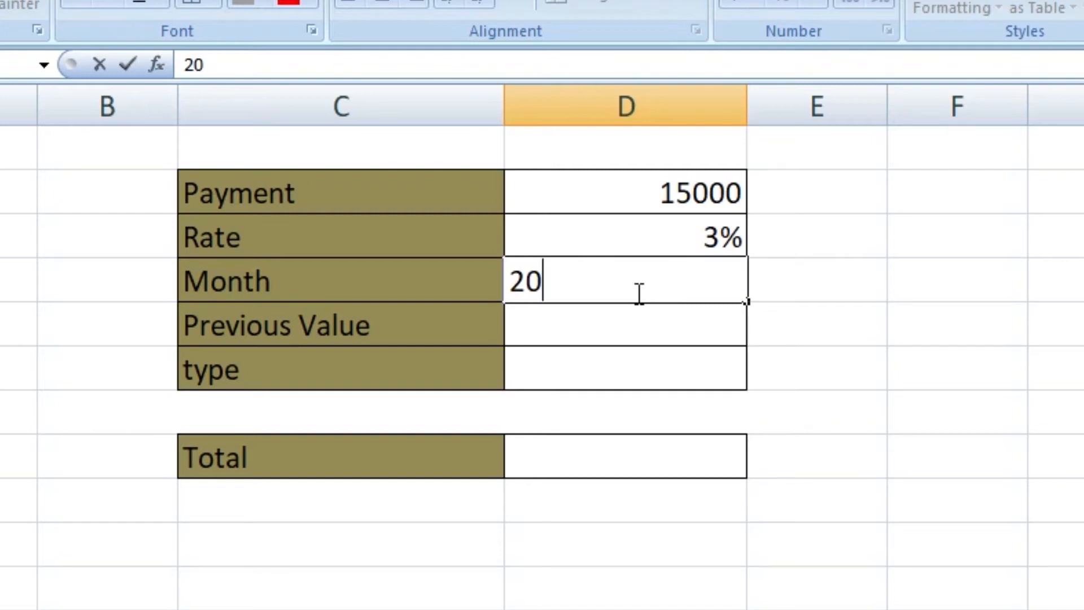
pyautogui.press('Return')
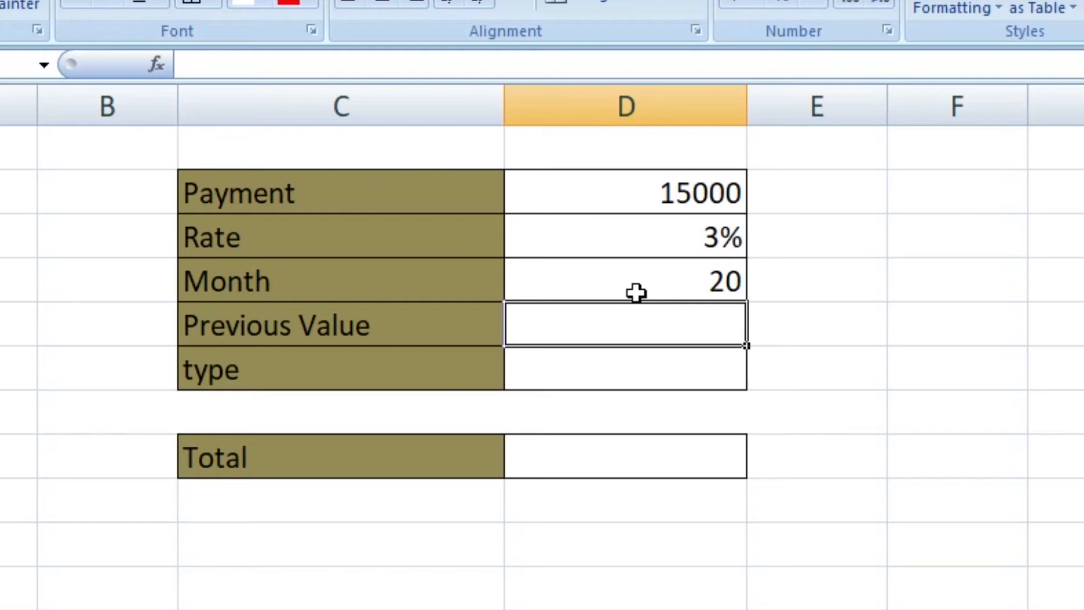
pyautogui.write('0')
pyautogui.press('Return')
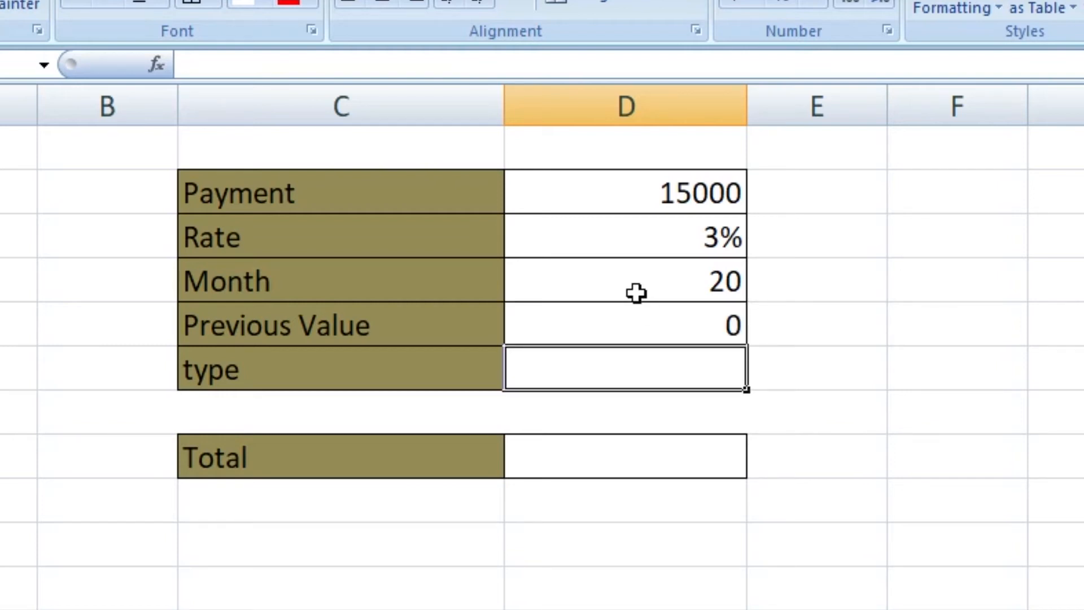
pyautogui.write('0')
pyautogui.press('Return')
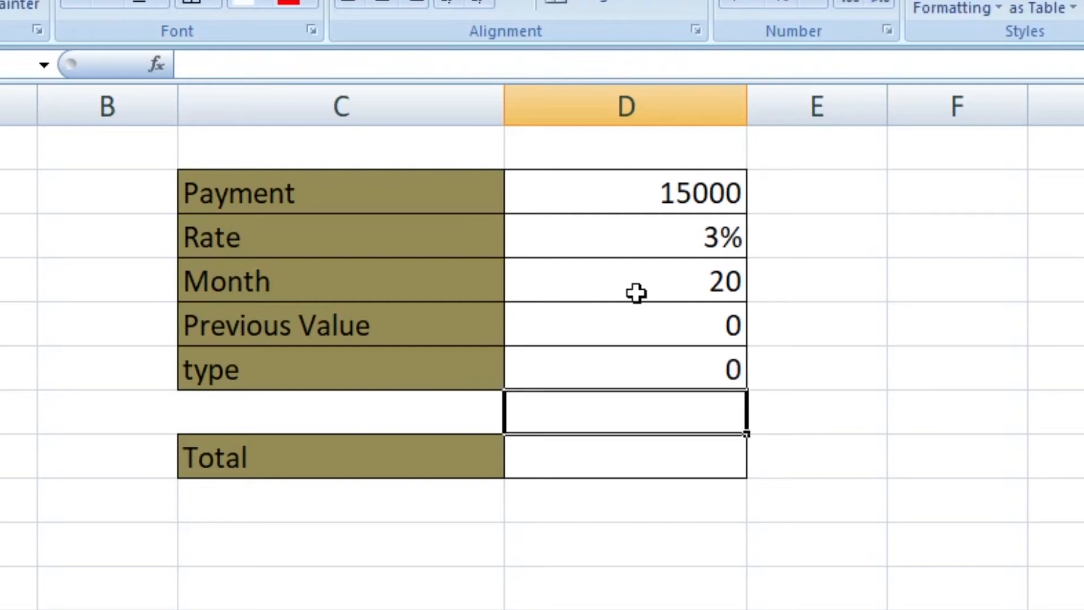
# - Try 1 as the type value in D6 and set it back to 0
pyautogui.press('Up')
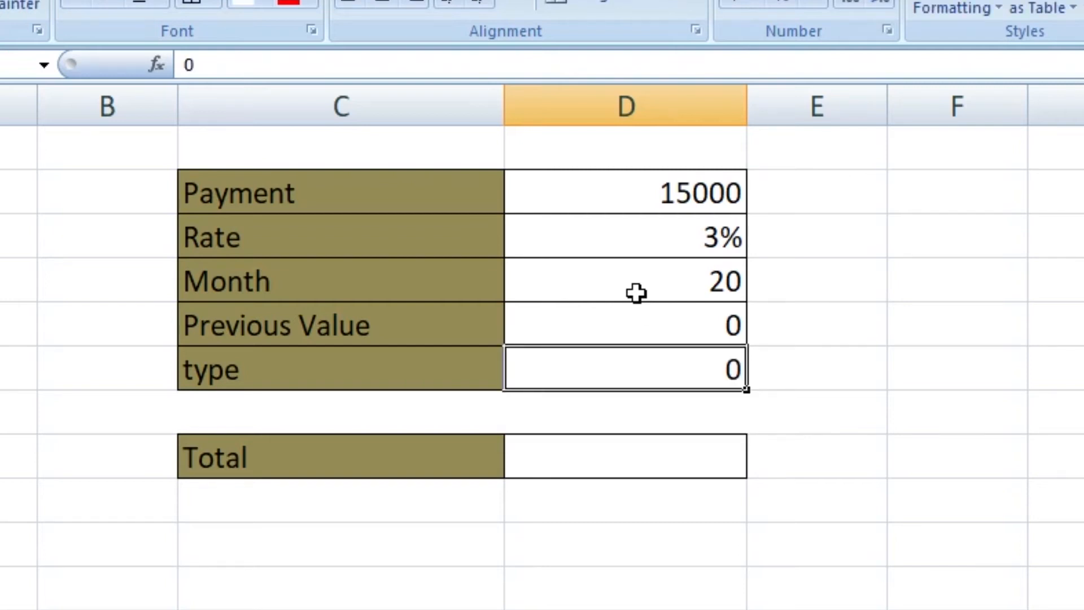
pyautogui.write('1')
pyautogui.press('Return')
pyautogui.press('Up')
pyautogui.write('0')
pyautogui.press('Return')
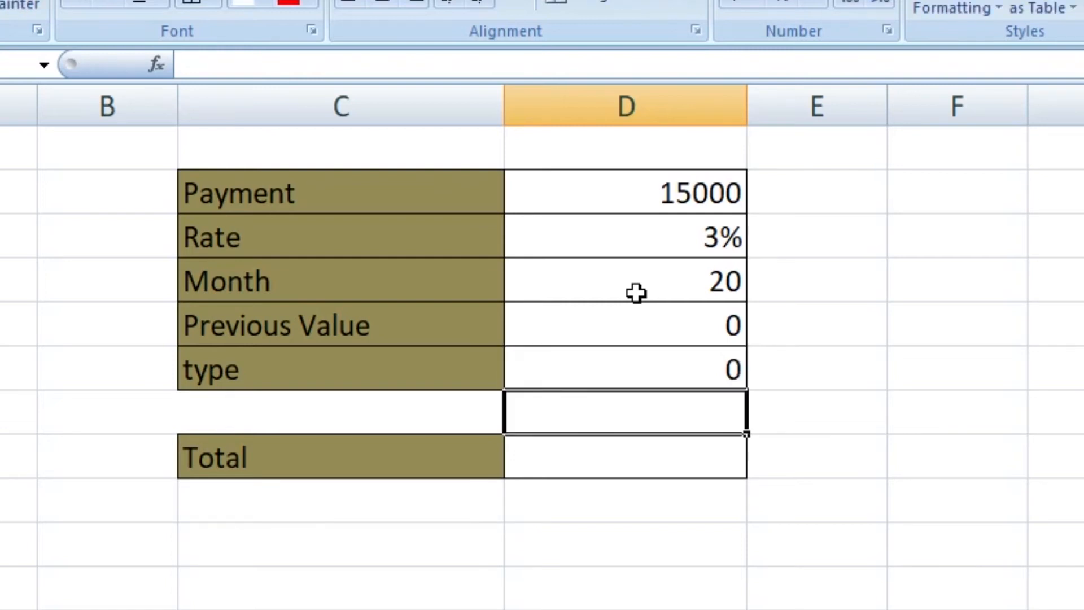
# - Calculate the Total in D8 with the future value formula =FV(D3,D4,D2,D5,D6)
pyautogui.press('Return')
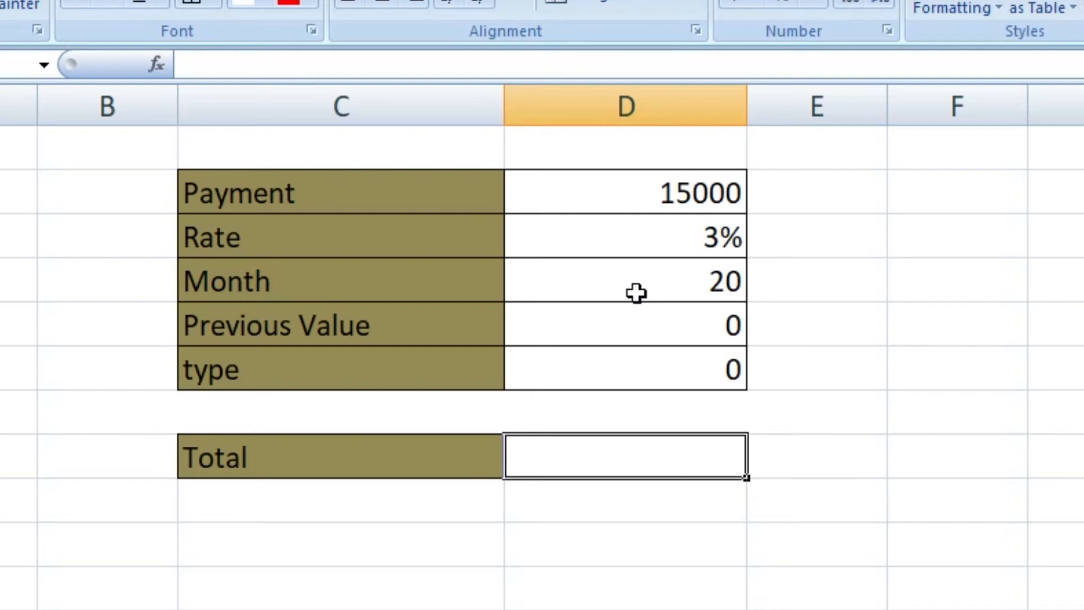
pyautogui.write('=')
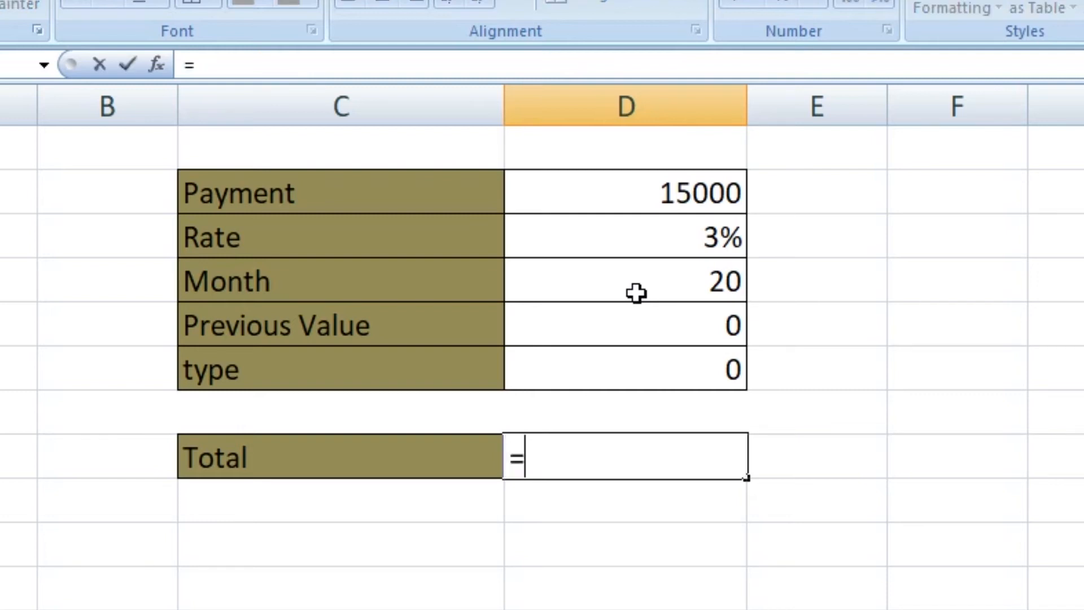
pyautogui.write('fvc')
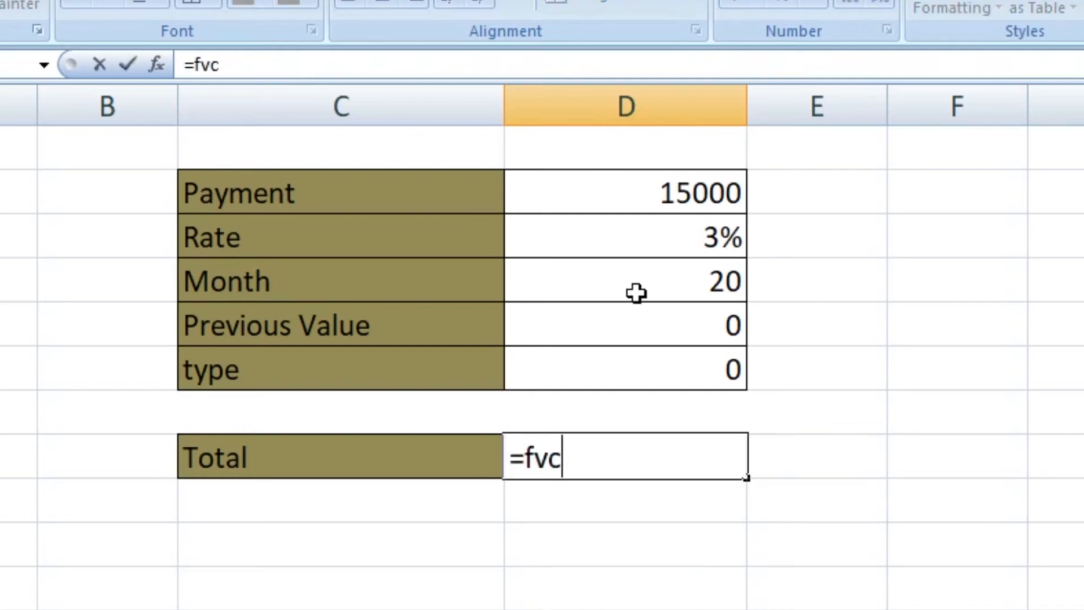
pyautogui.press('BackSpace')
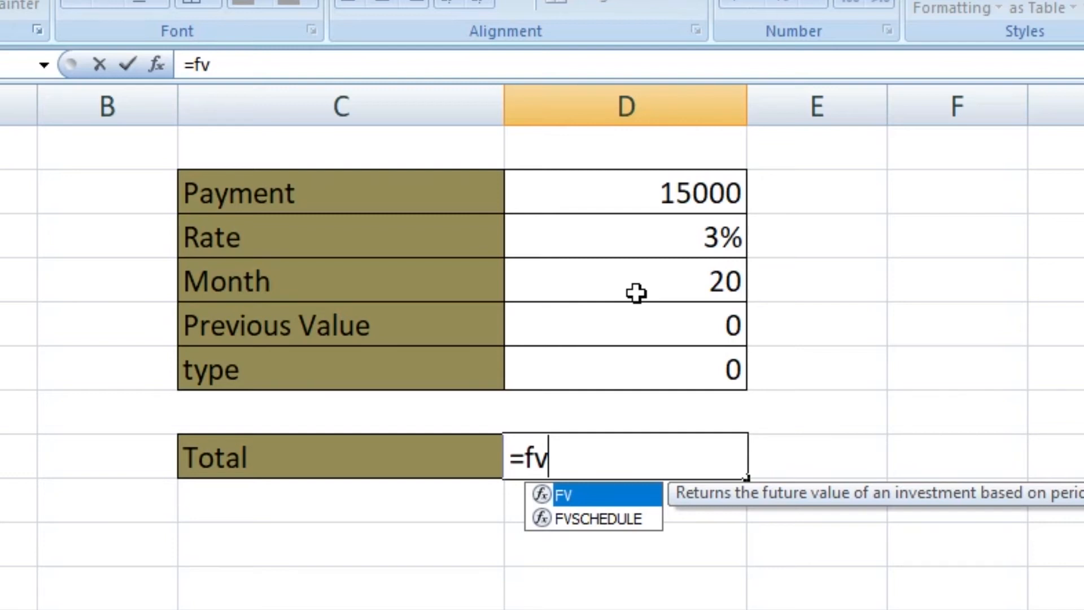
pyautogui.press('Tab')
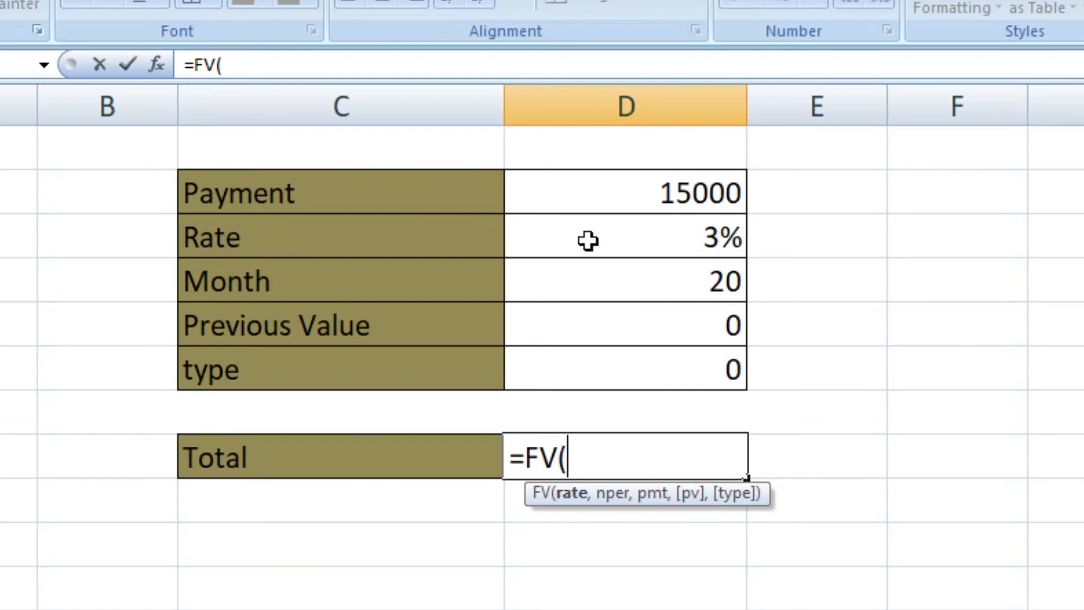
pyautogui.click(624, 236)
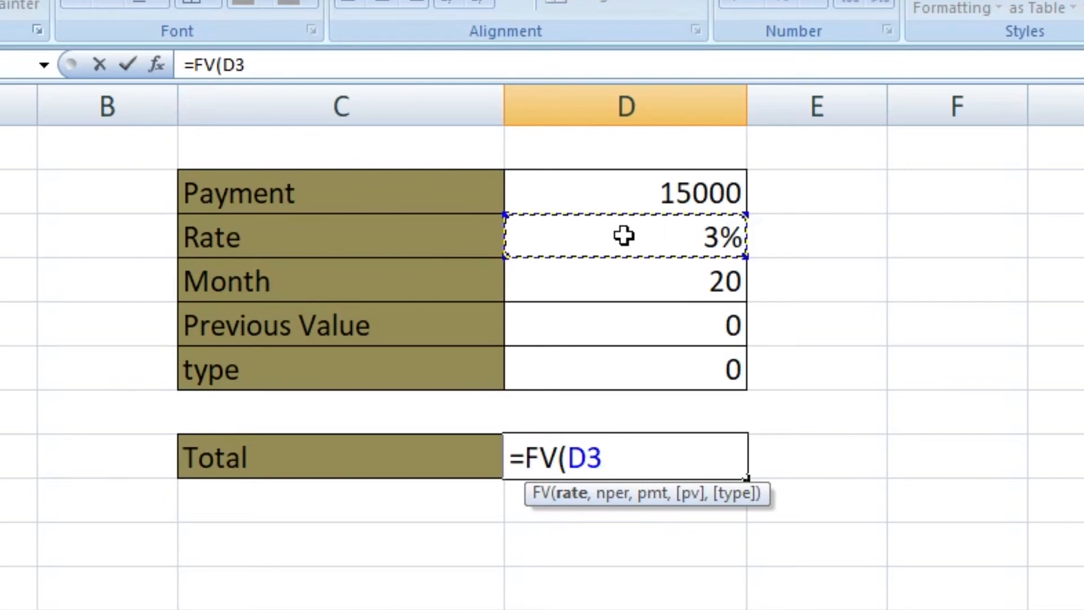
pyautogui.write(',')
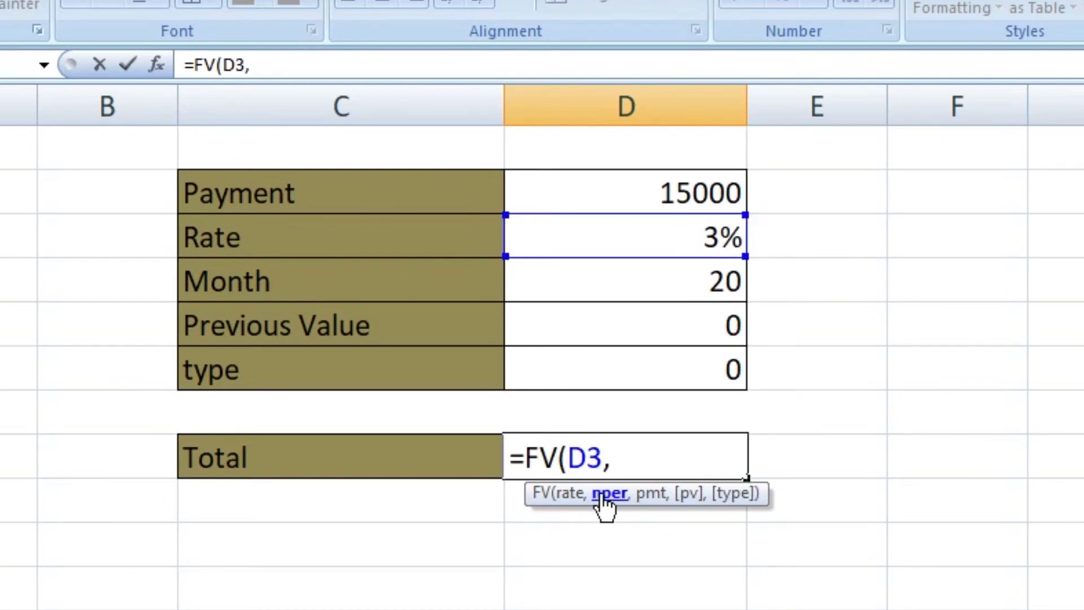
pyautogui.click(643, 274)
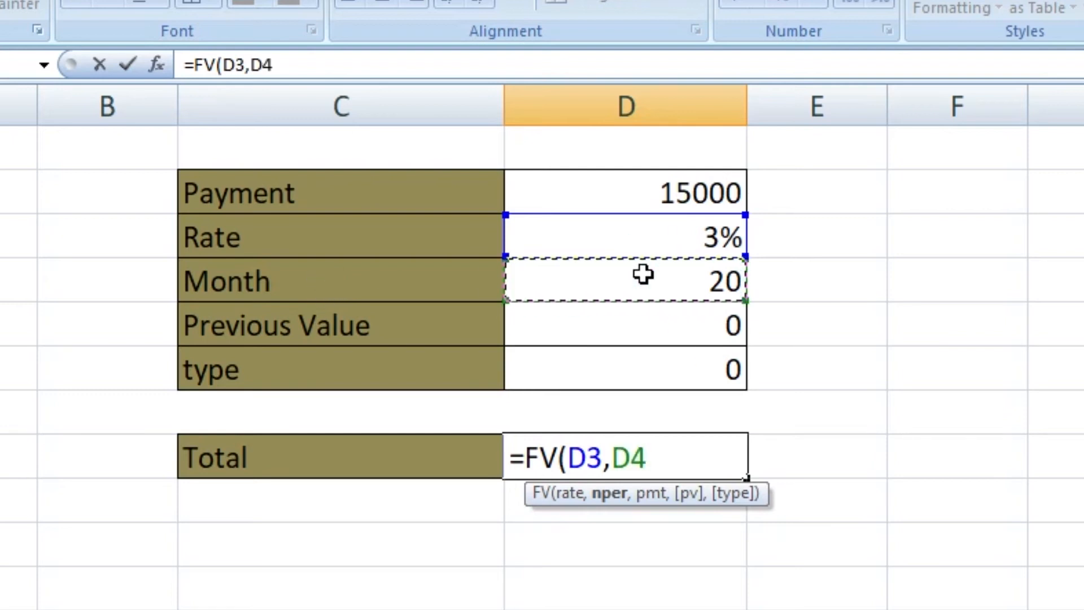
pyautogui.write(',')
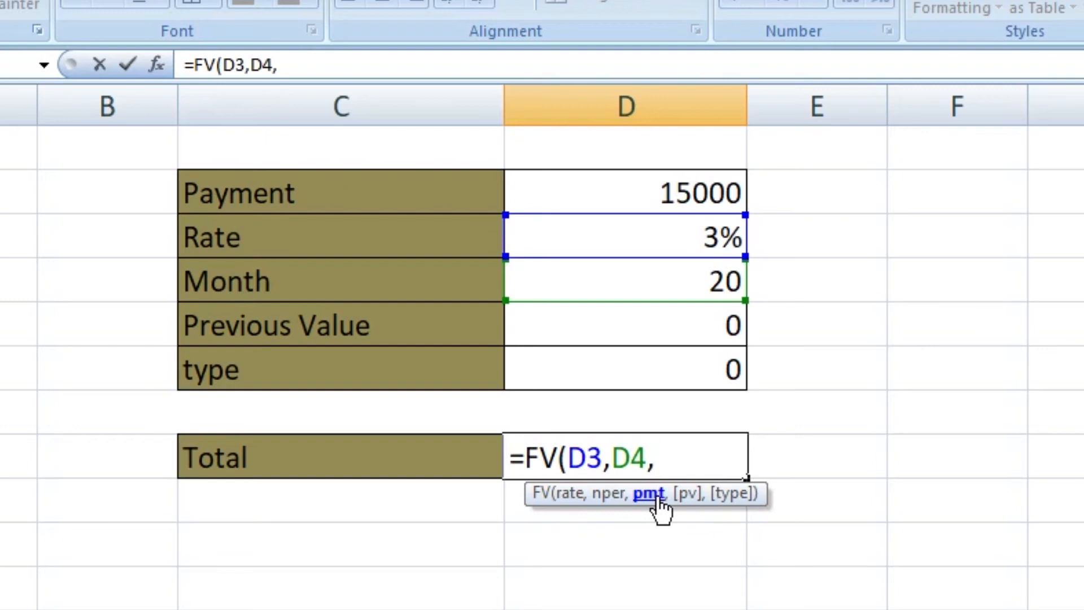
pyautogui.click(664, 193)
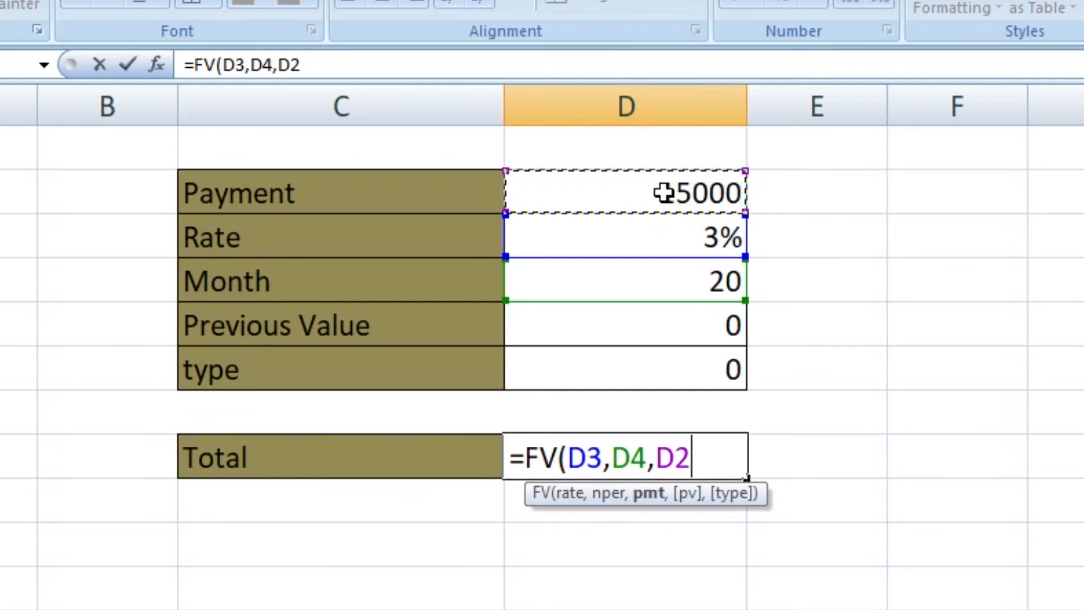
pyautogui.write(',')
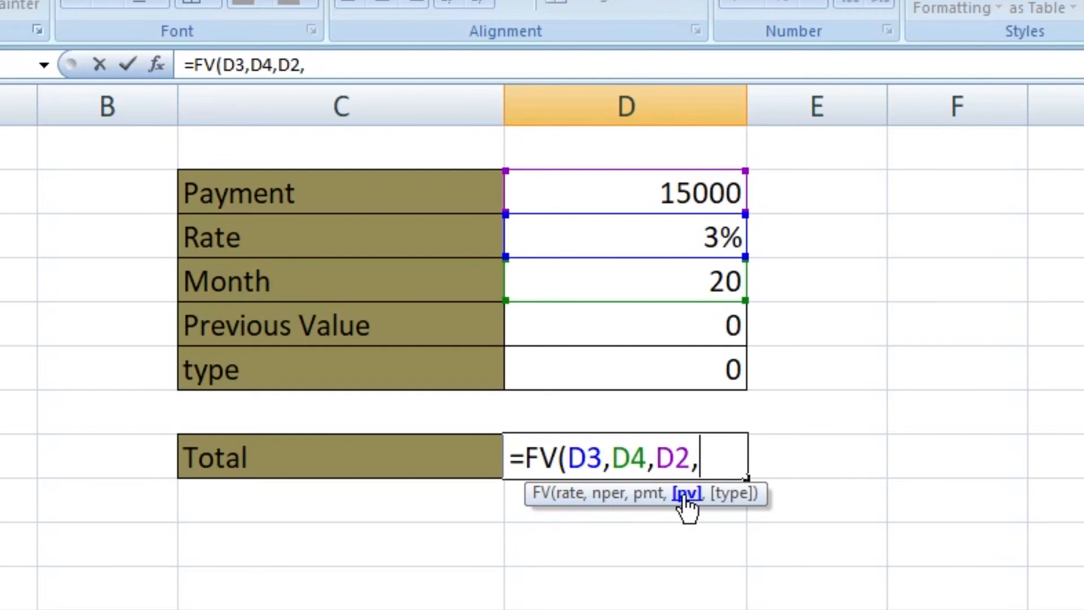
pyautogui.click(623, 318)
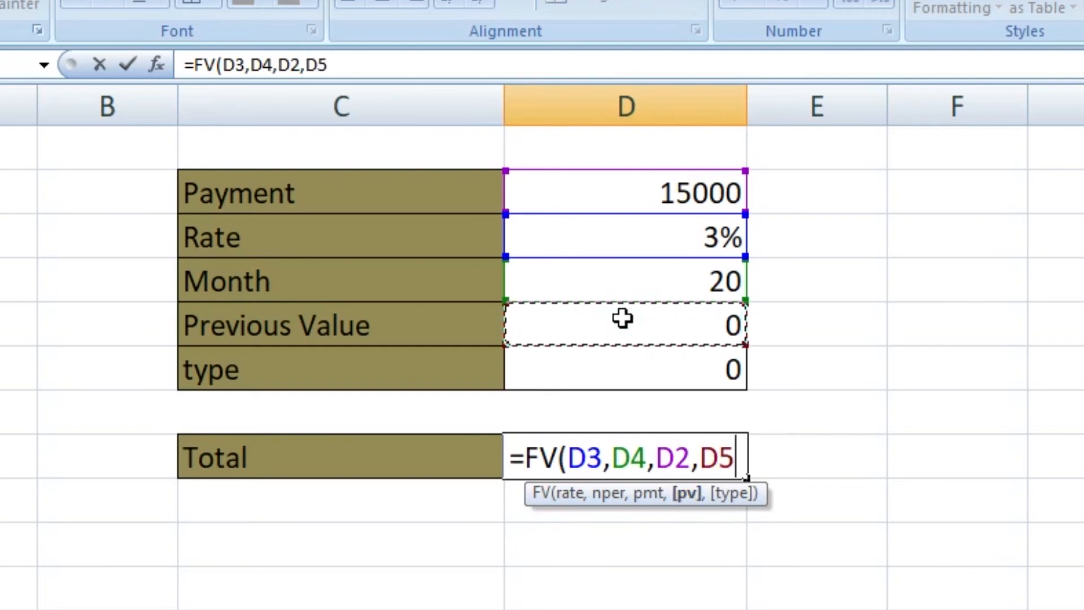
pyautogui.write(',')
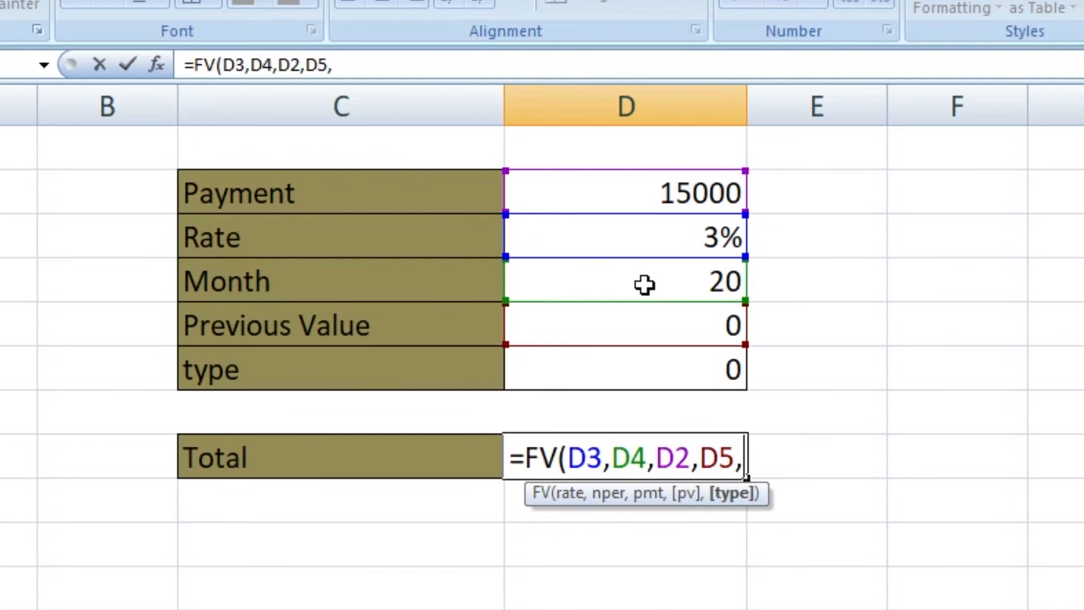
pyautogui.click(681, 364)
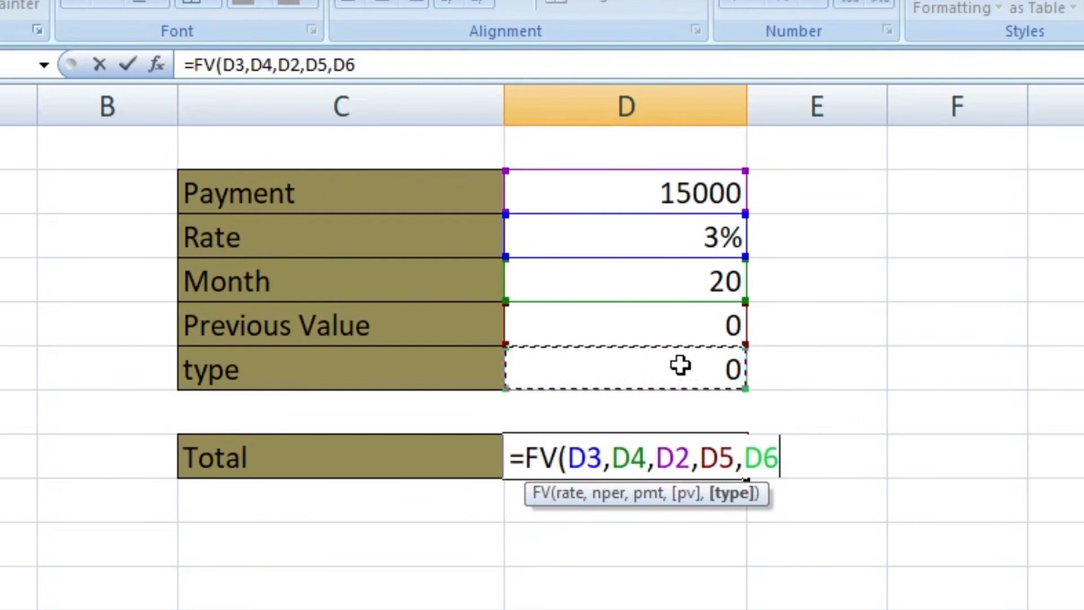
pyautogui.press('Return')
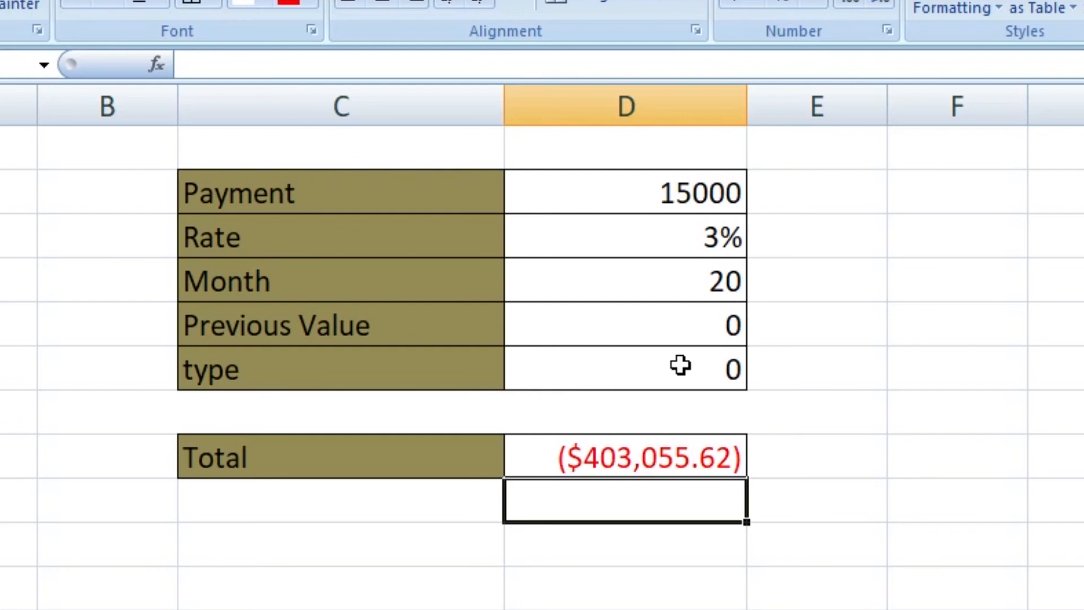
# - Put a minus sign before the FV function in the Total cell D8, making the formula =-FV(D3,D4,D2,D5,D6)
pyautogui.click(633, 457)
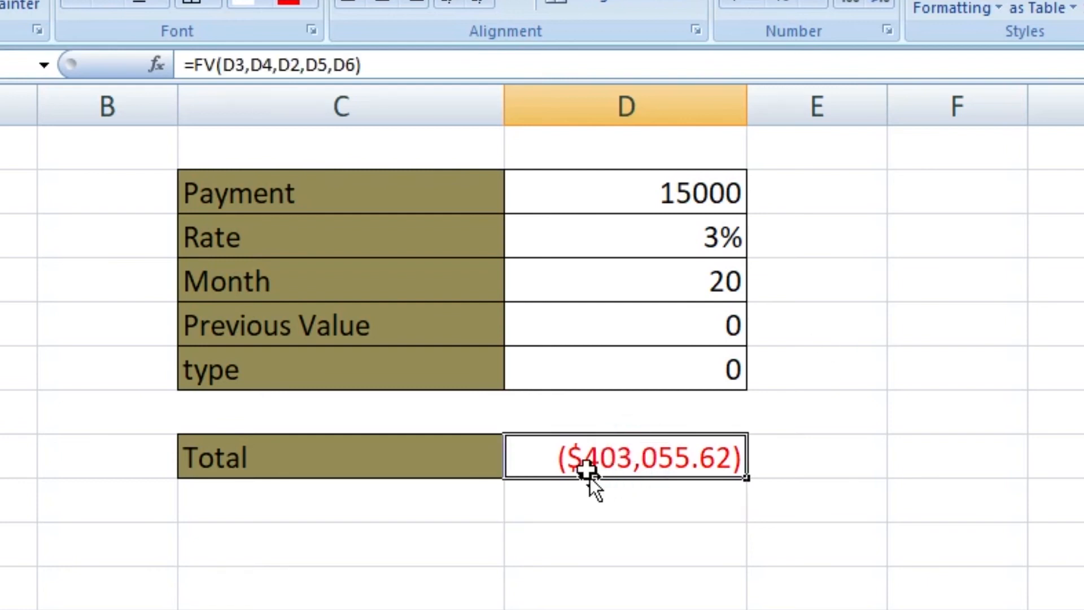
pyautogui.doubleClick(623, 468)
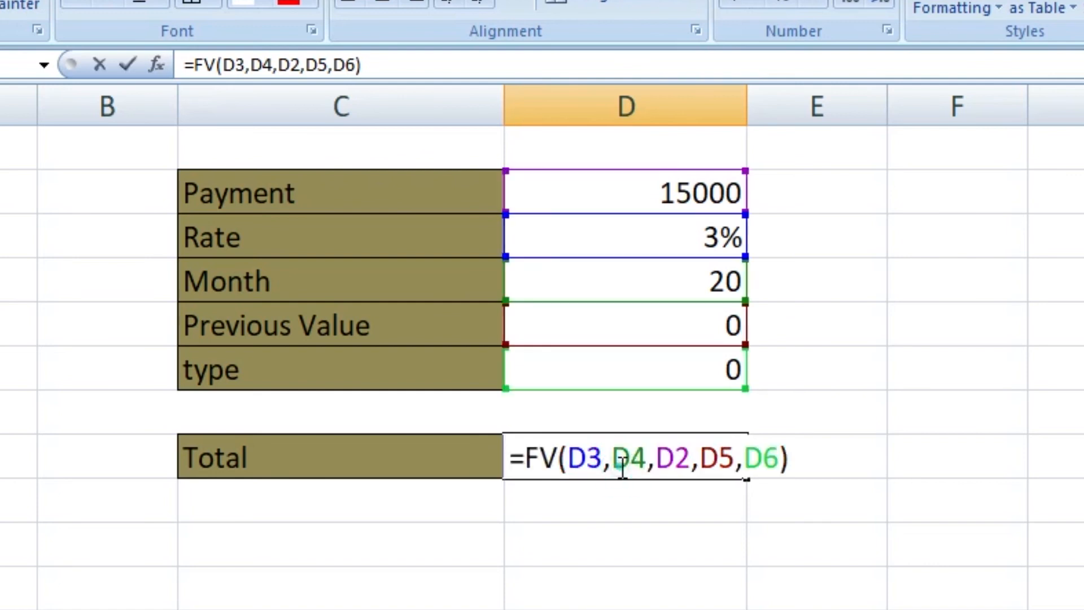
pyautogui.click(527, 456)
pyautogui.write('-')
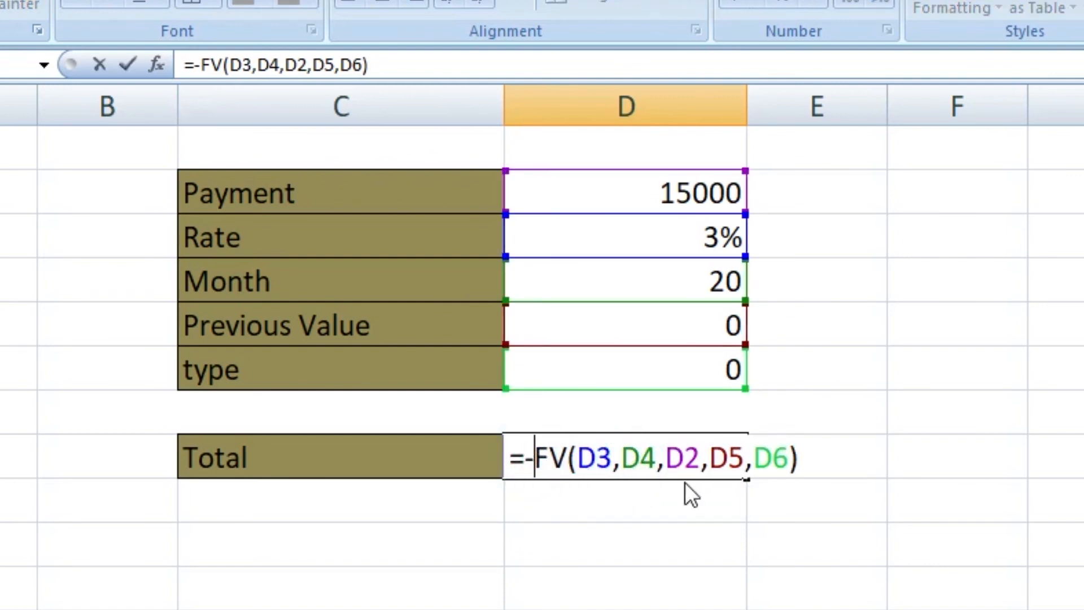
pyautogui.press('Return')
pyautogui.click(648, 445)
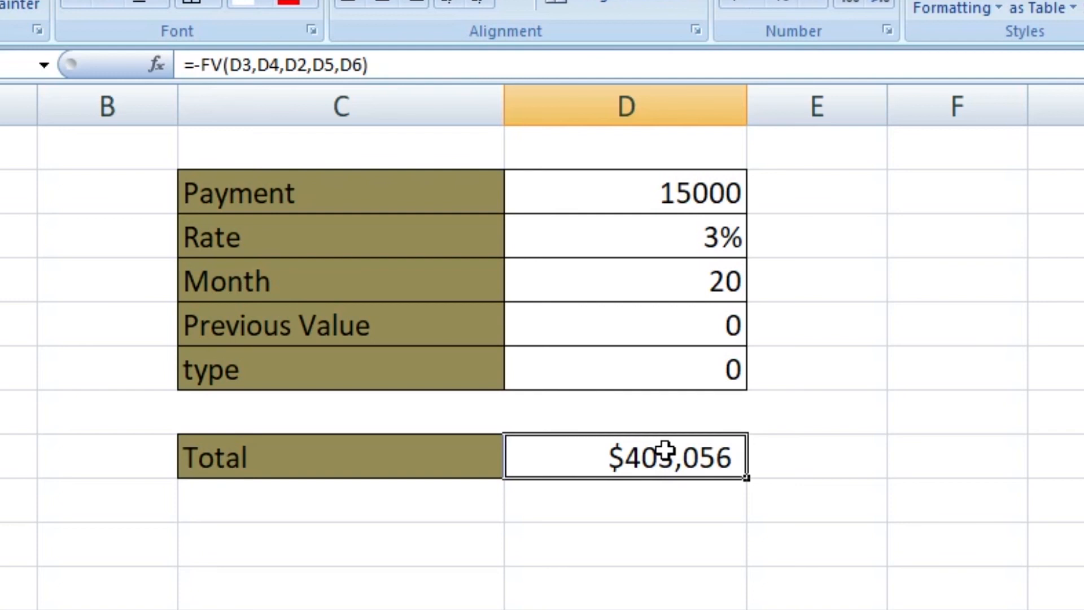
# - Calculate the payments without interest in F4 with =D2*D4 and compare the result with the Total in D8
pyautogui.click(999, 278)
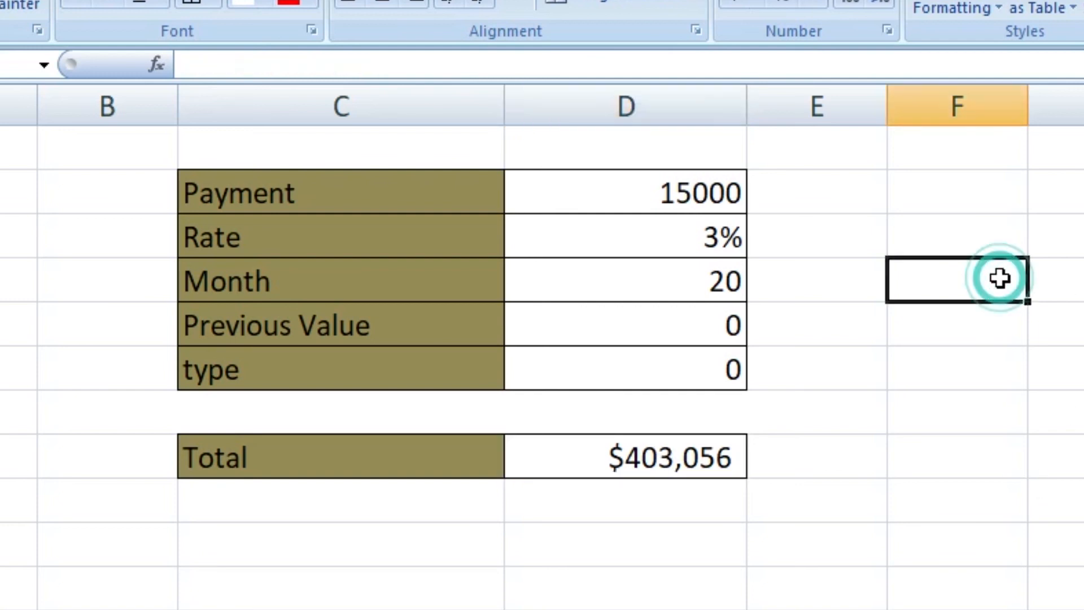
pyautogui.write('=')
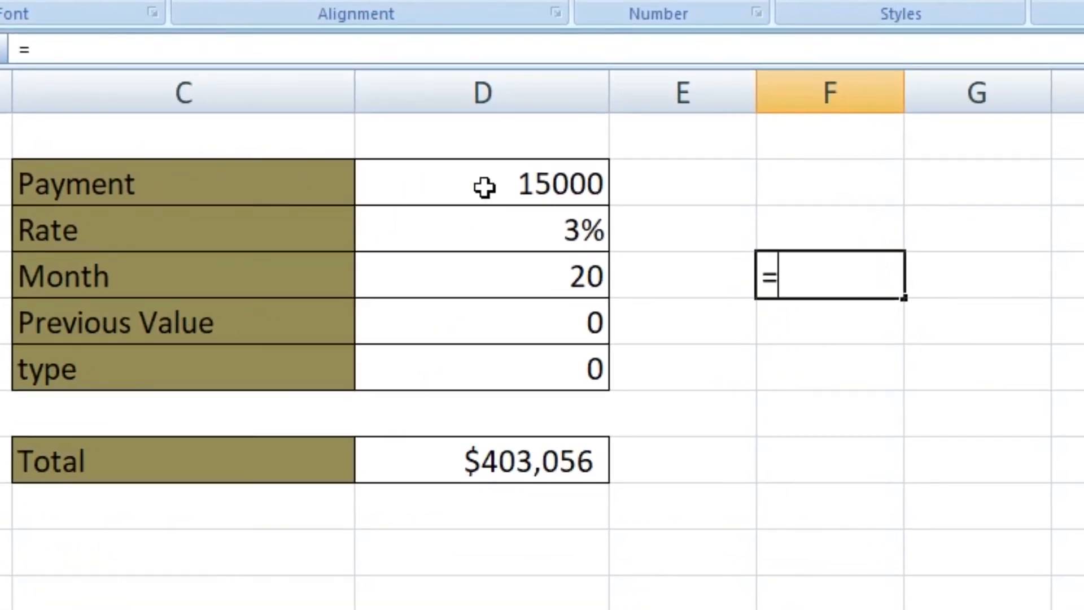
pyautogui.click(494, 188)
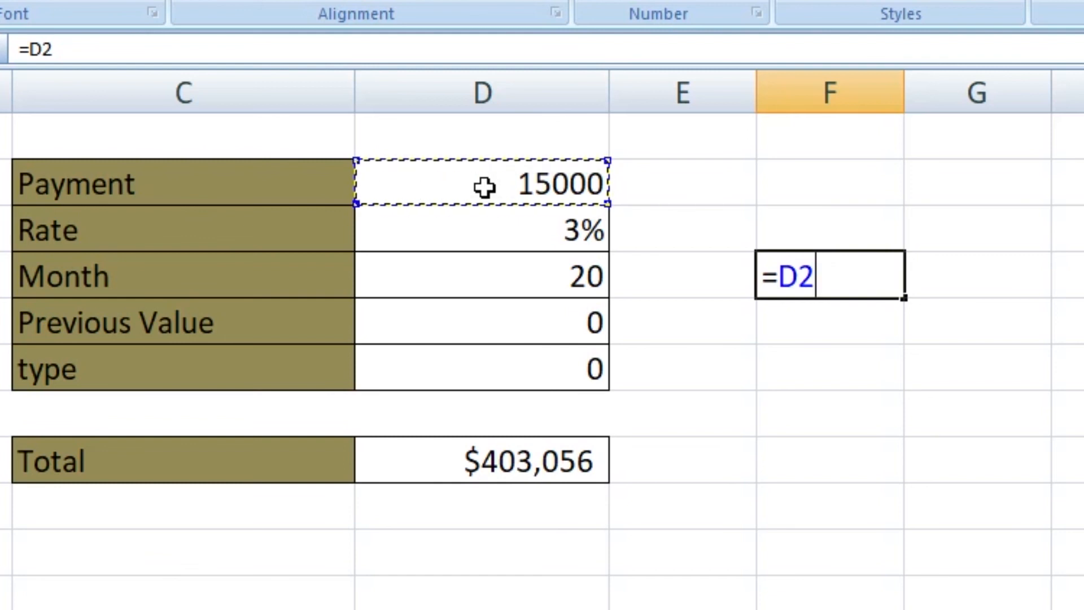
pyautogui.write('*')
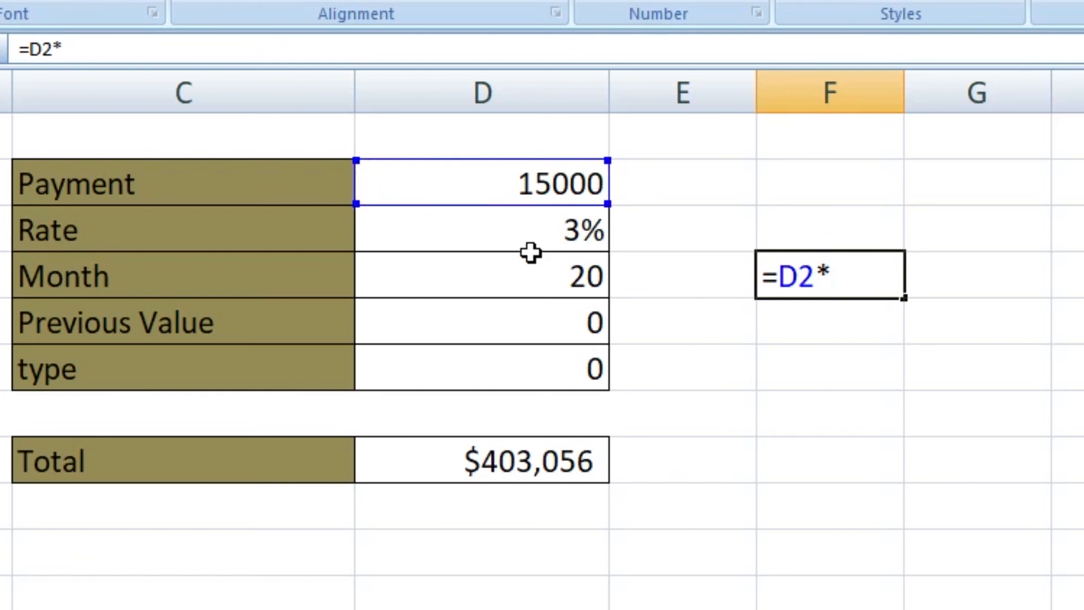
pyautogui.click(531, 271)
pyautogui.press('Return')
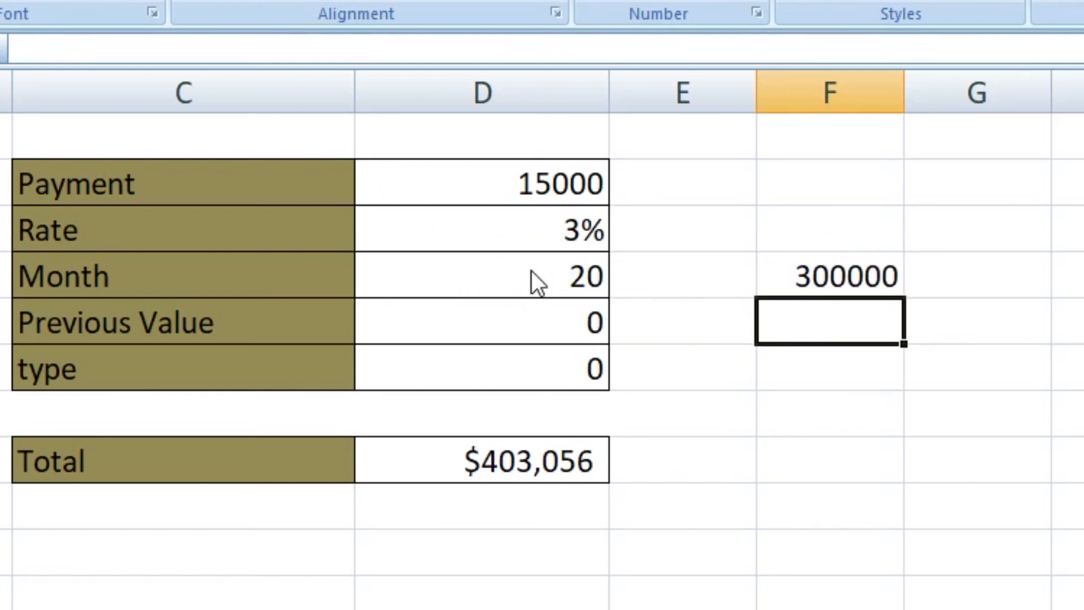
pyautogui.click(820, 270)
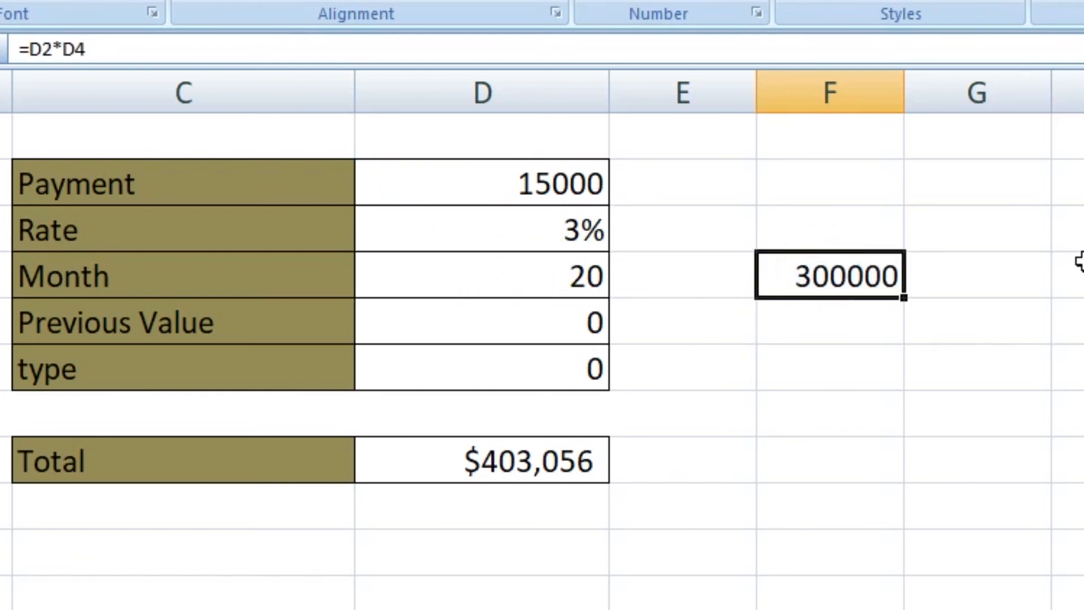
pyautogui.click(515, 460)
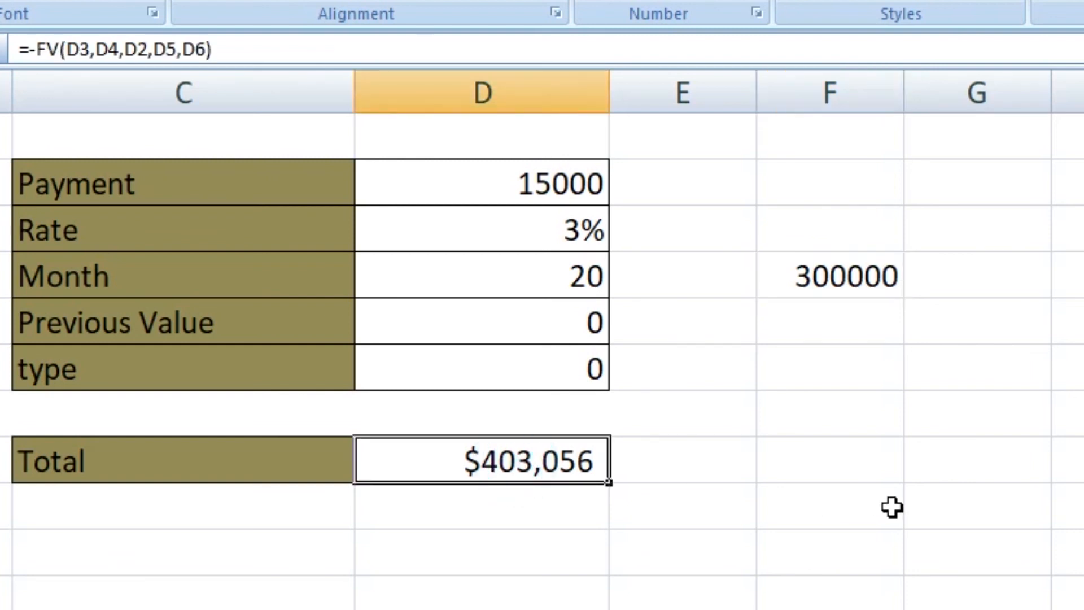